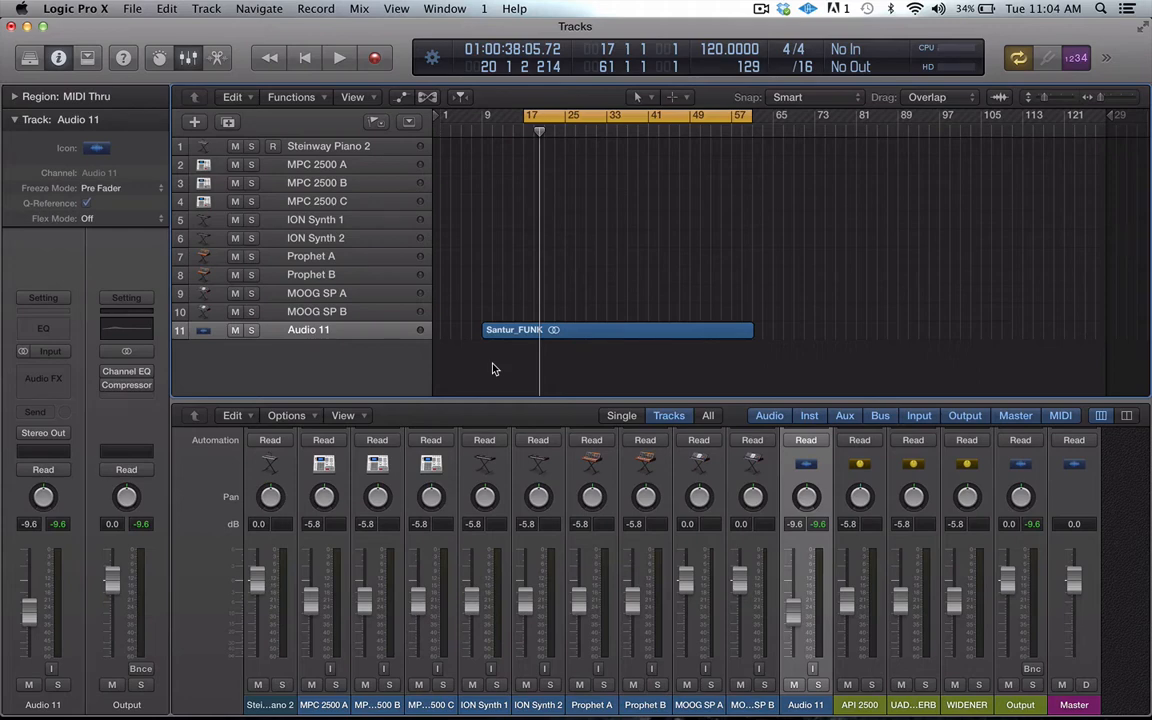
Step: Play the Santur_FUNK track and compare the output channel's Channel EQ and Compressor bypassed against enabled, ending bypassed and stopped
key("space")
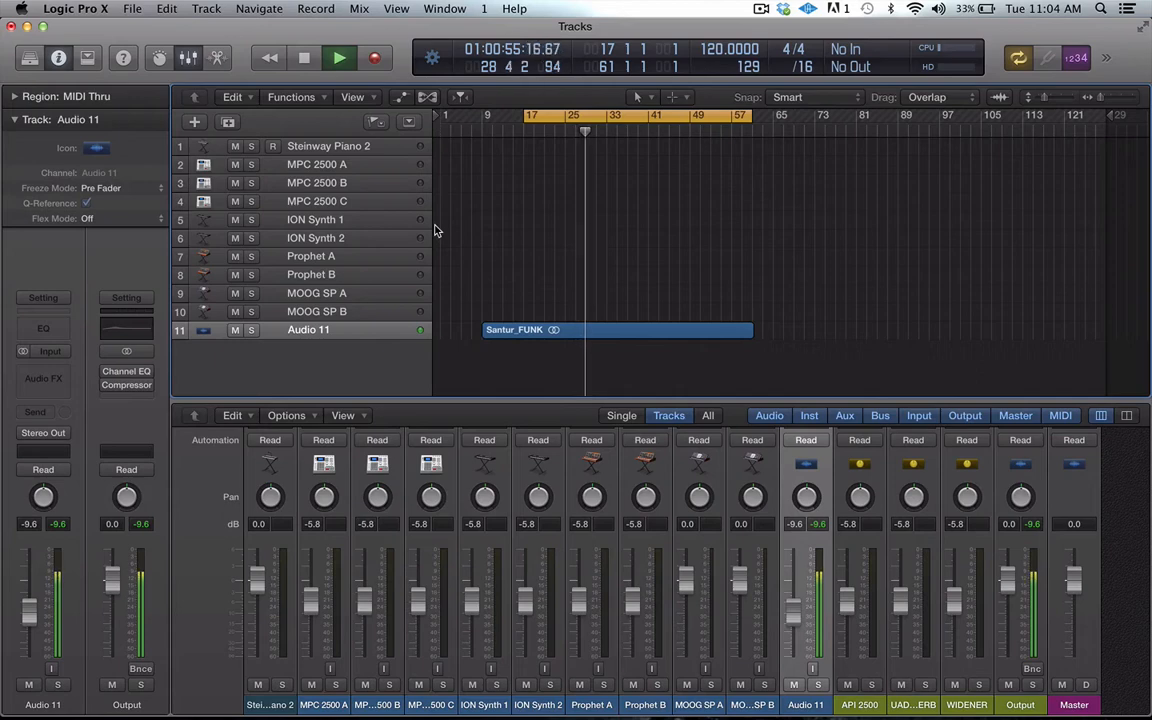
key("space")
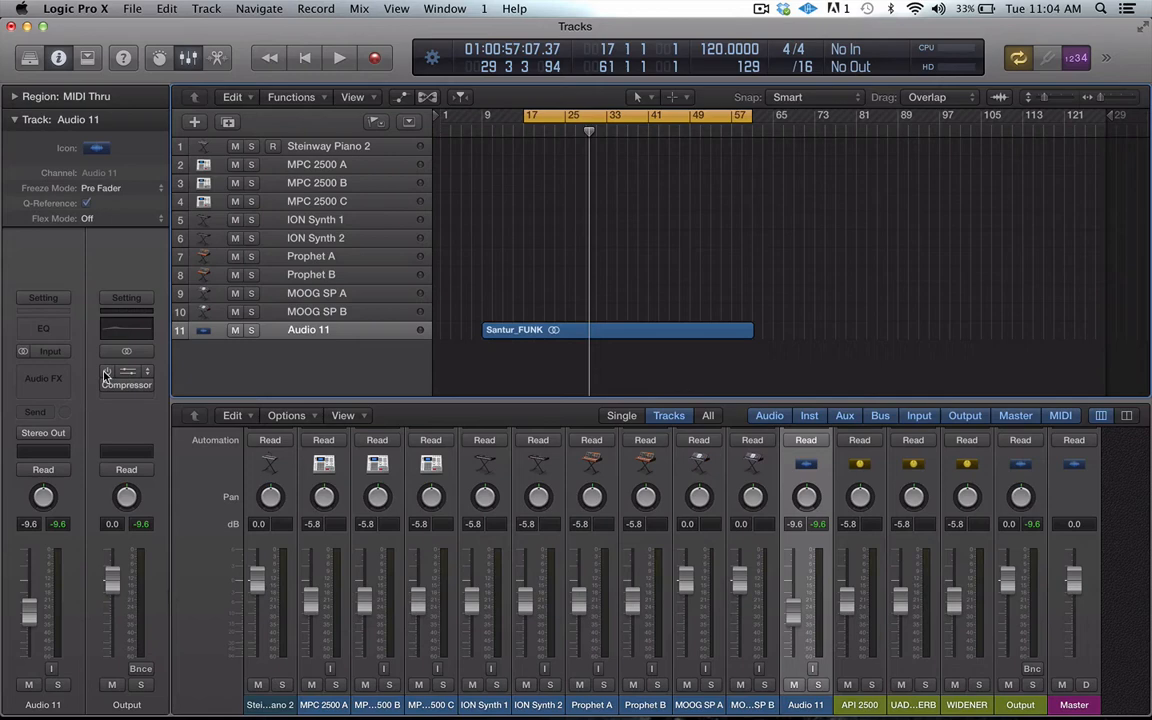
mouse_move(105, 387)
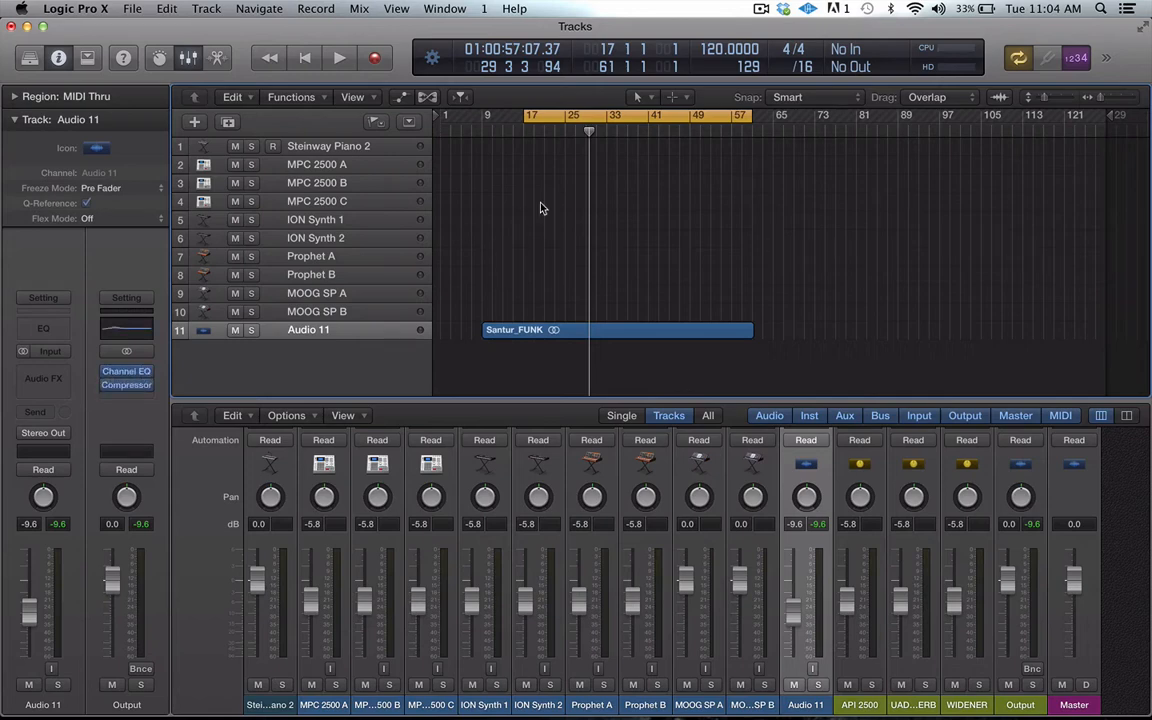
key("space")
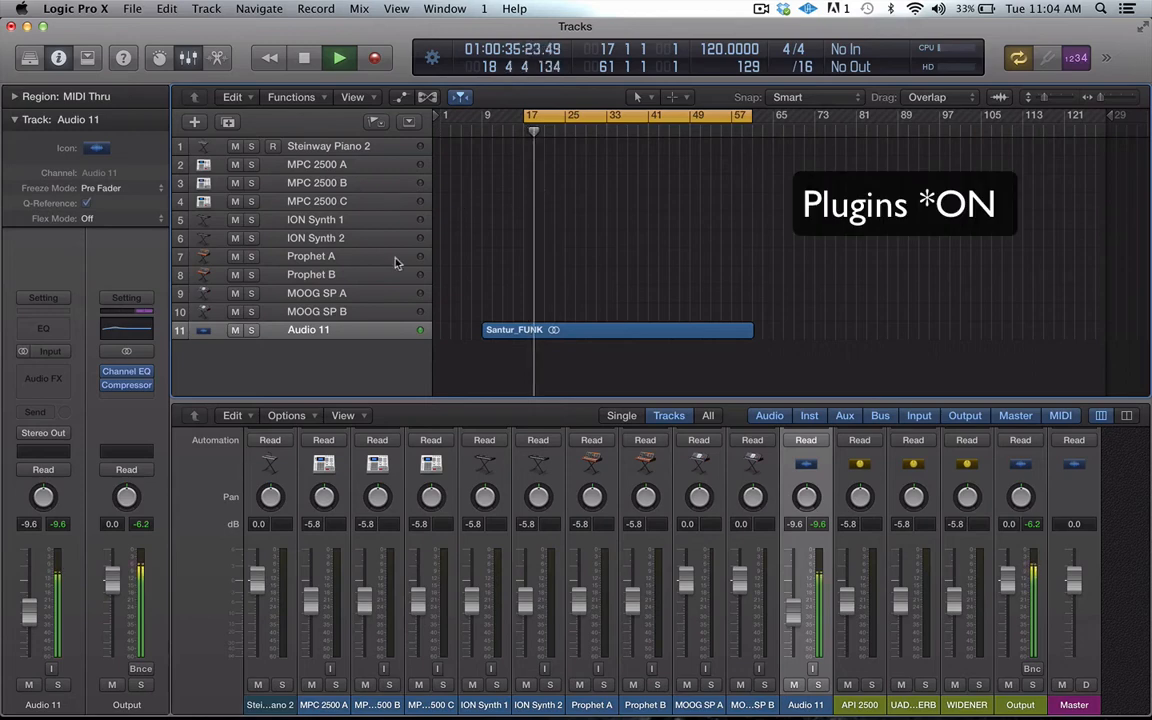
left_click(108, 372)
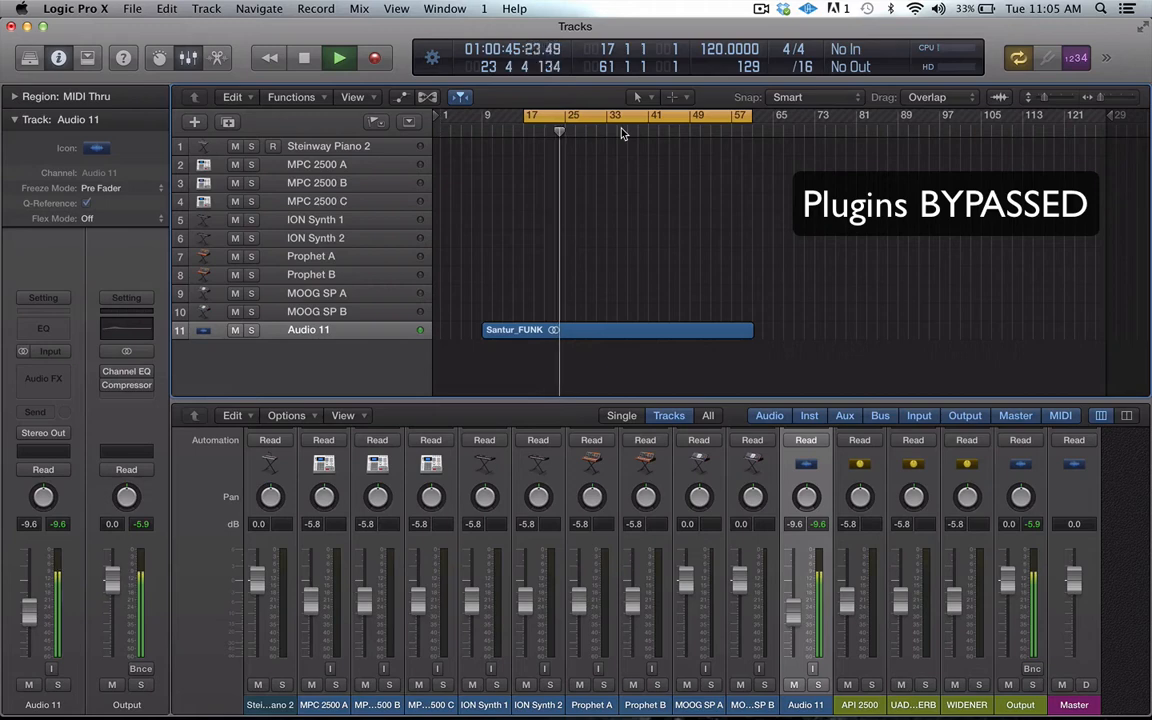
left_click(622, 130)
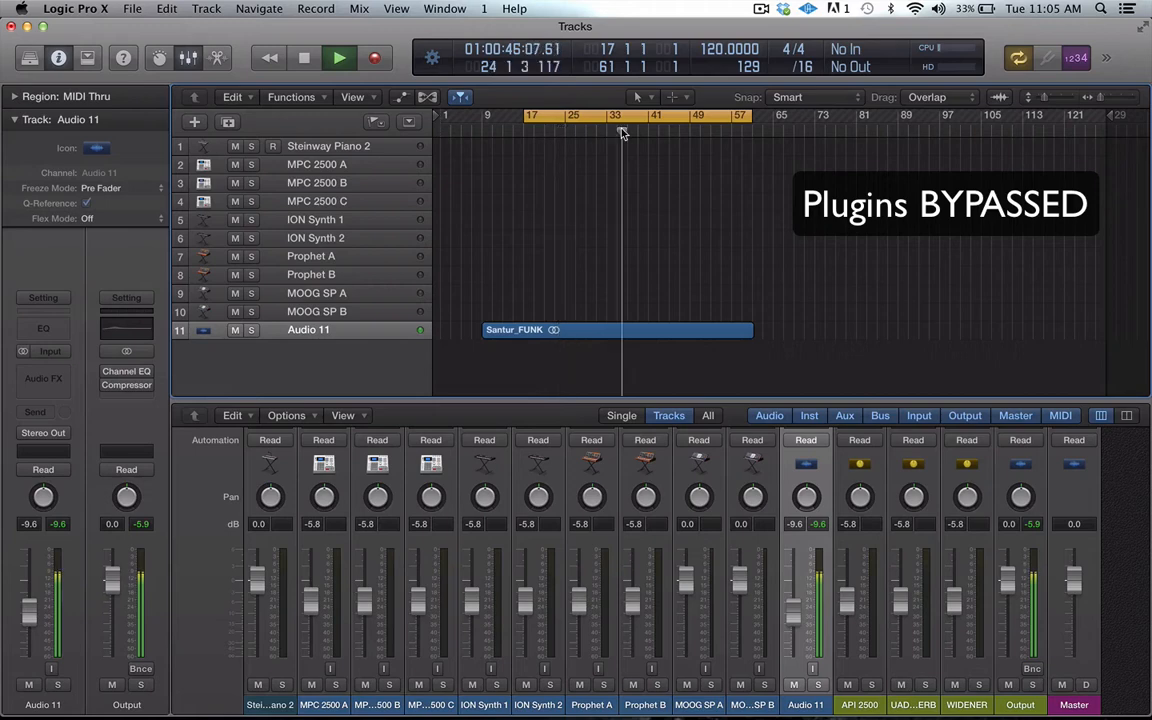
left_click(106, 373)
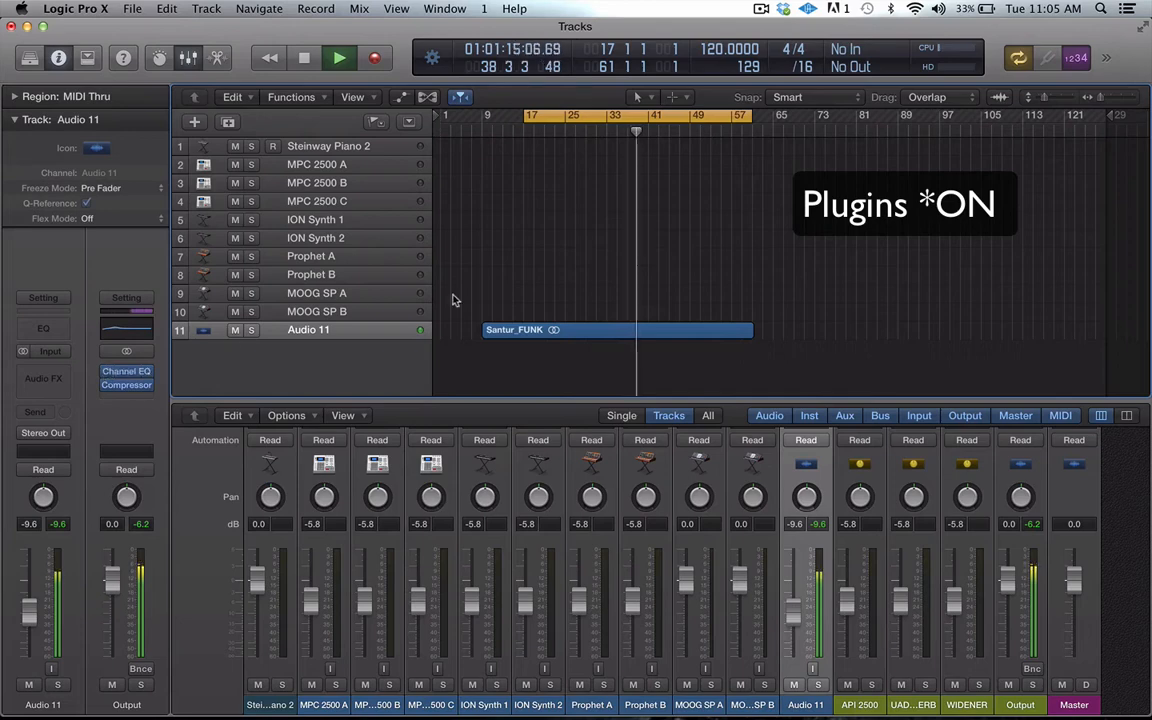
left_click(107, 373)
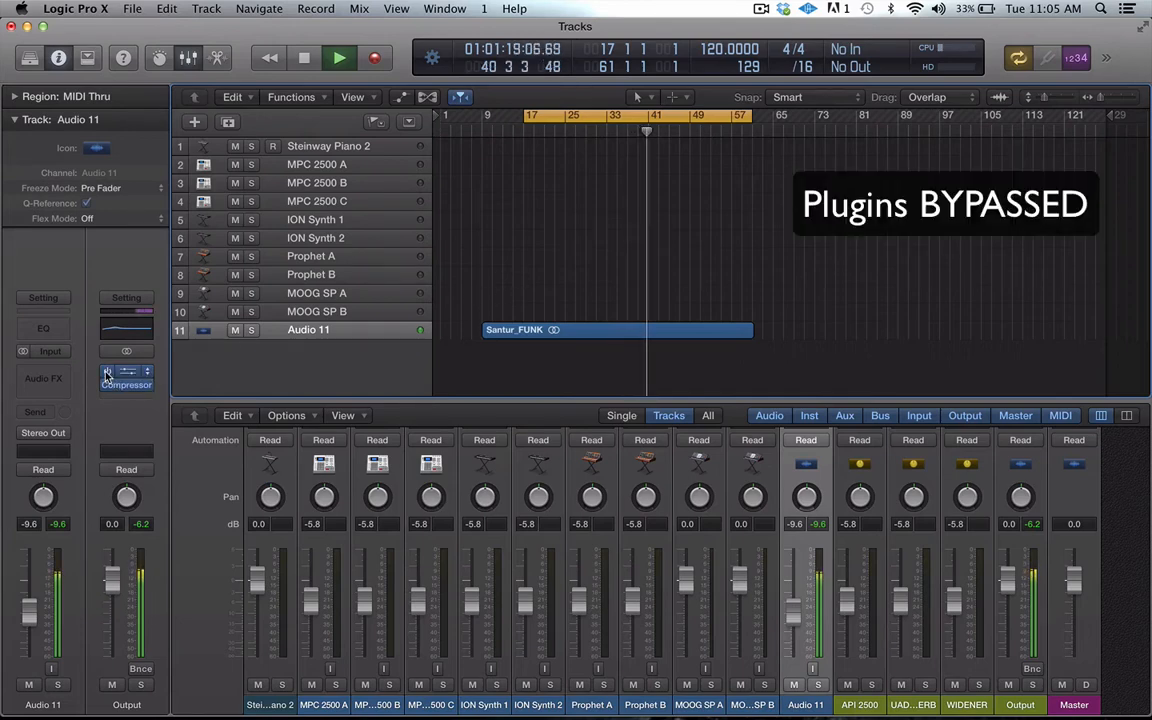
left_click(105, 387)
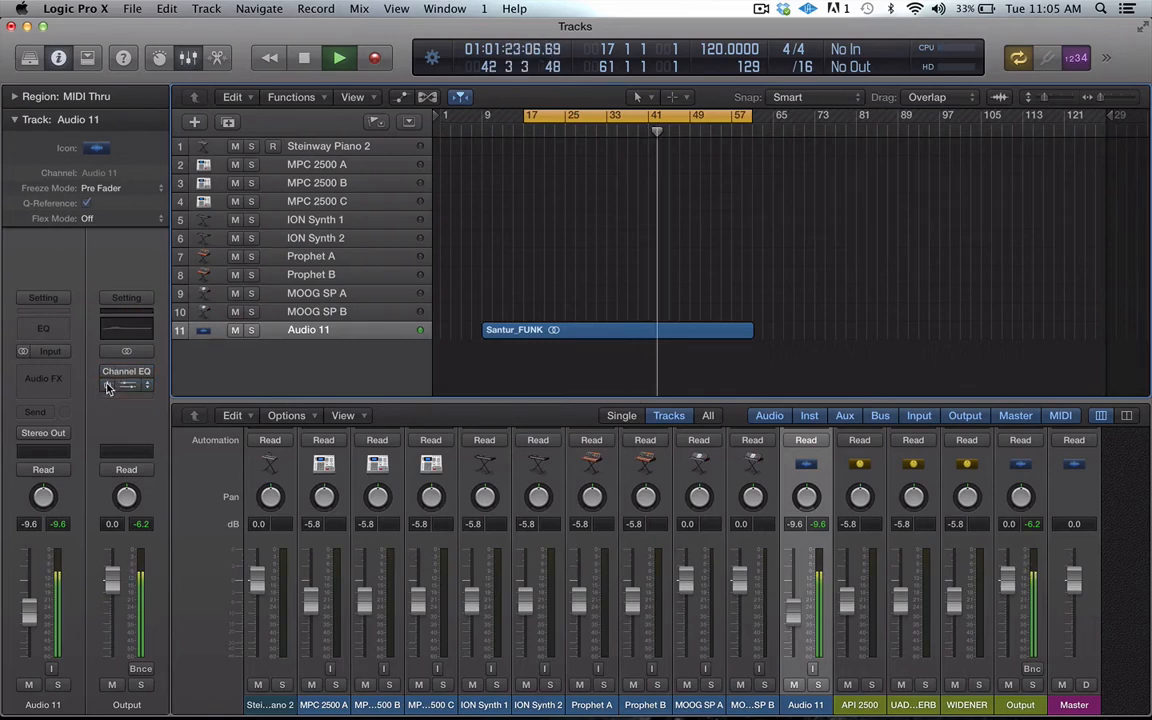
key("space")
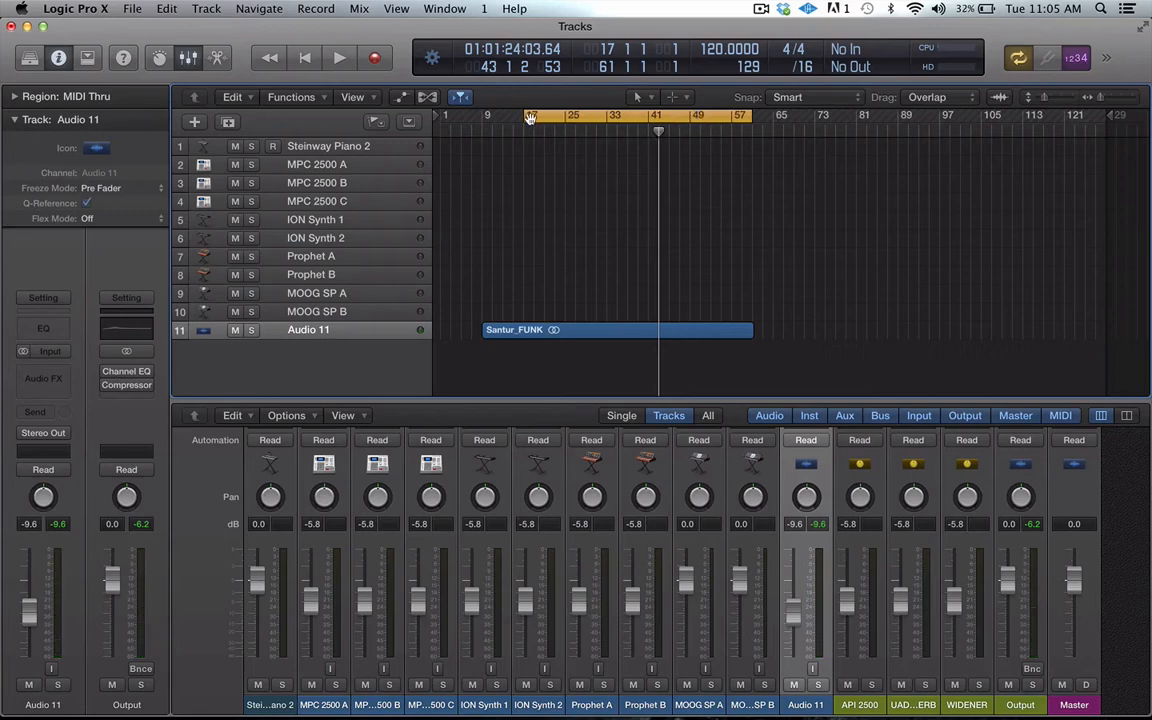
Step: Shorten the cycle range so it starts at bar 37 and open the output channel's Compressor beside the tracks
left_click_drag(523, 118, 630, 117)
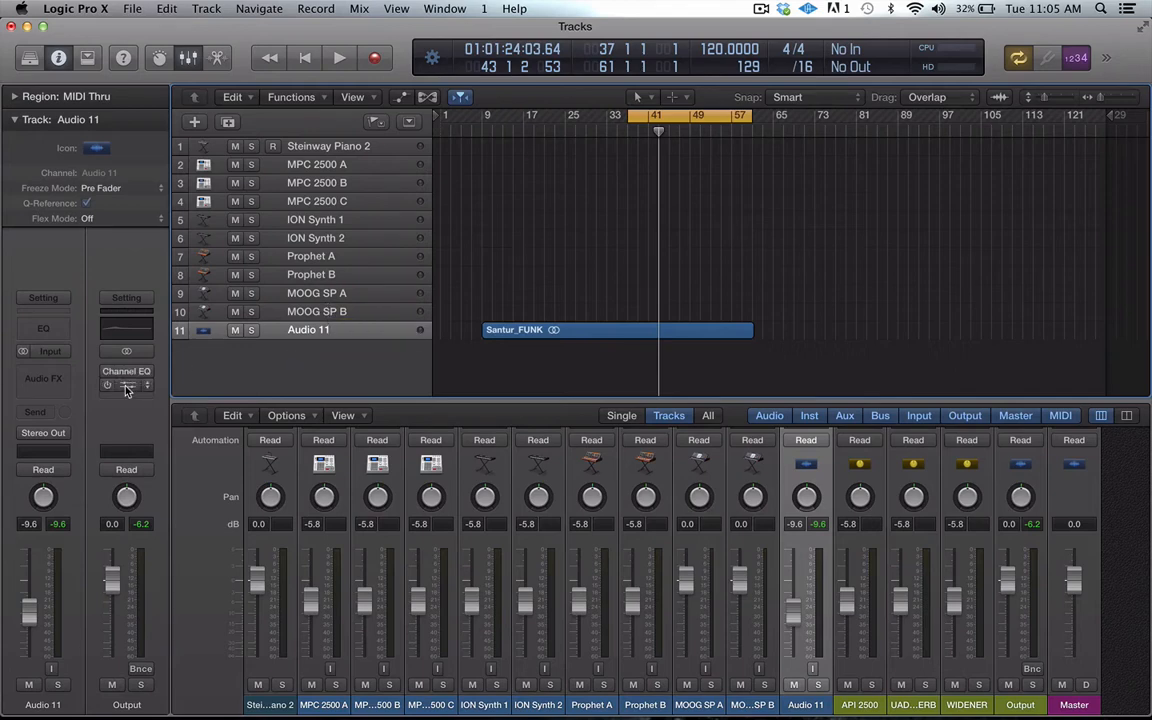
left_click(126, 387)
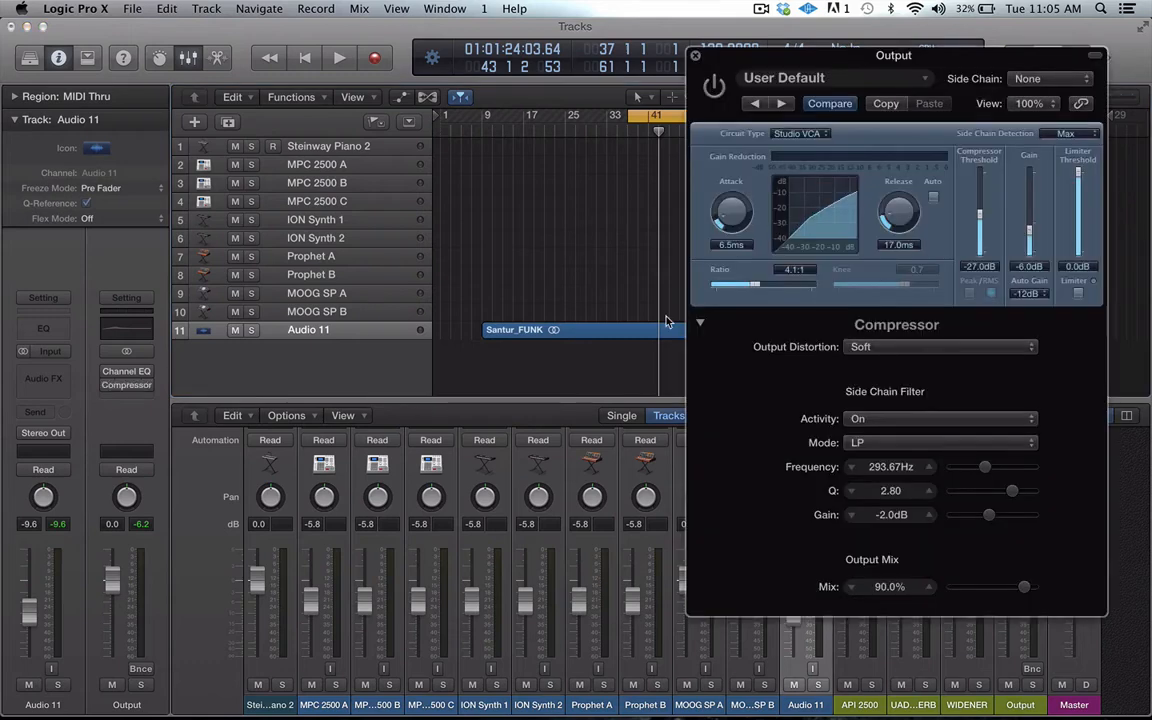
left_click(698, 324)
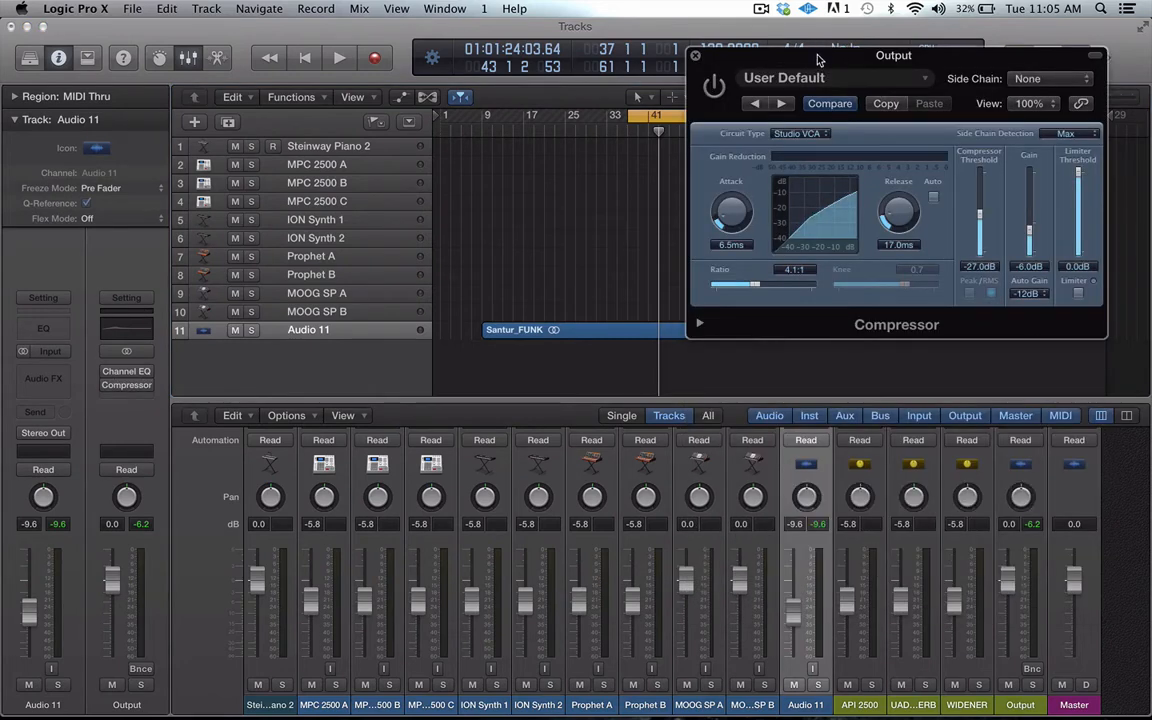
left_click_drag(818, 55, 648, 83)
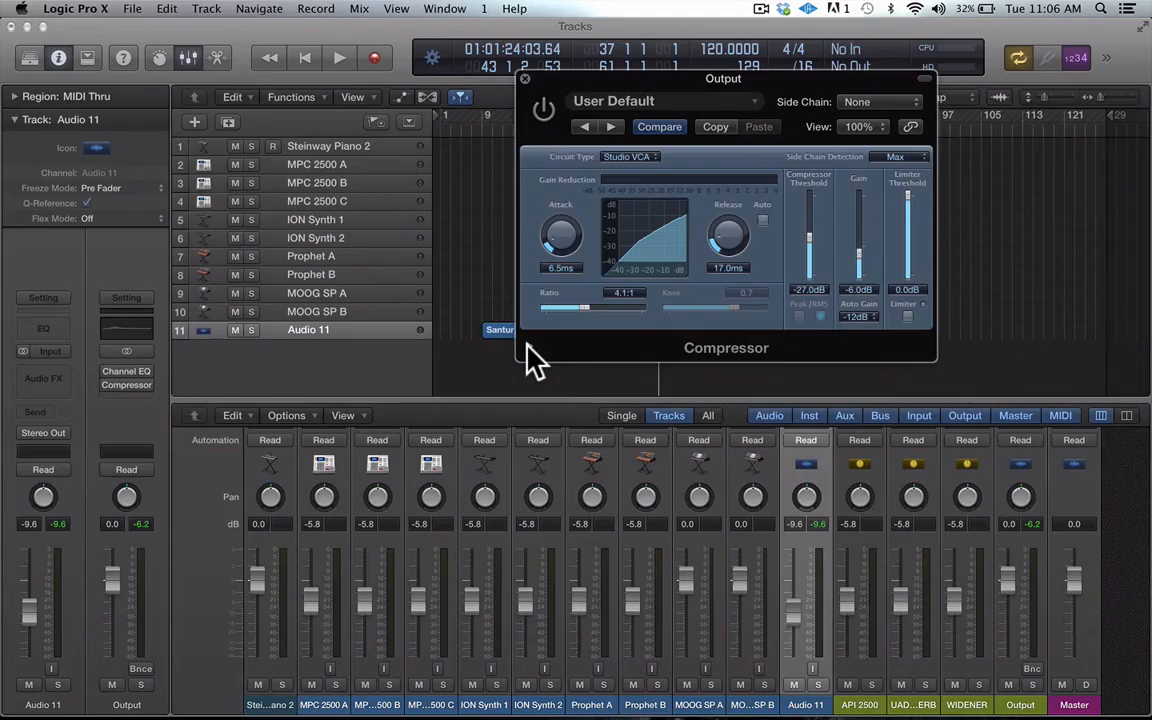
Step: Show the Compressor's extended parameters and set Output Distortion to Off
left_click(305, 568)
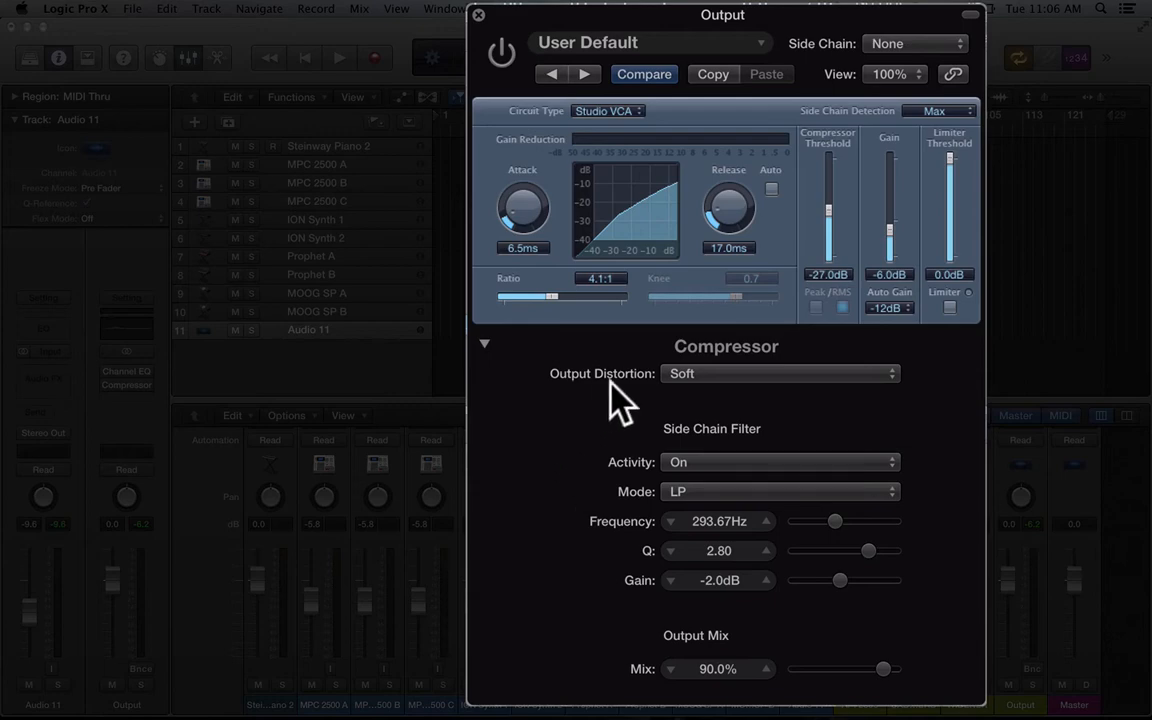
left_click(680, 375)
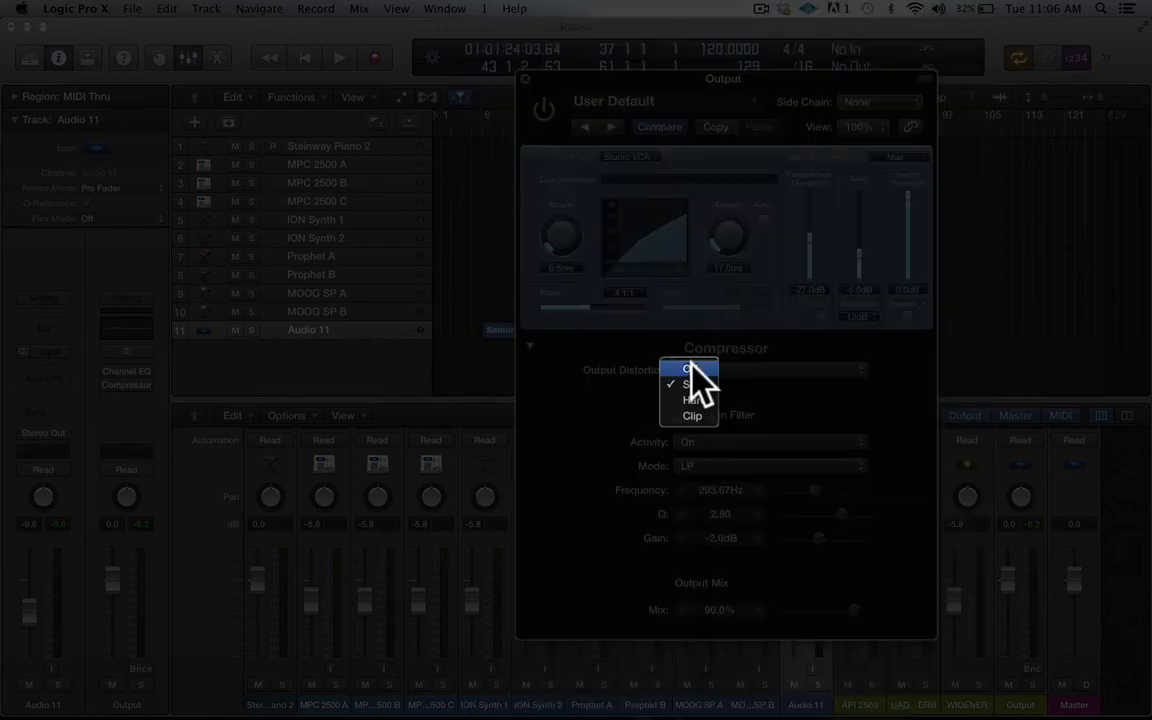
left_click(640, 347)
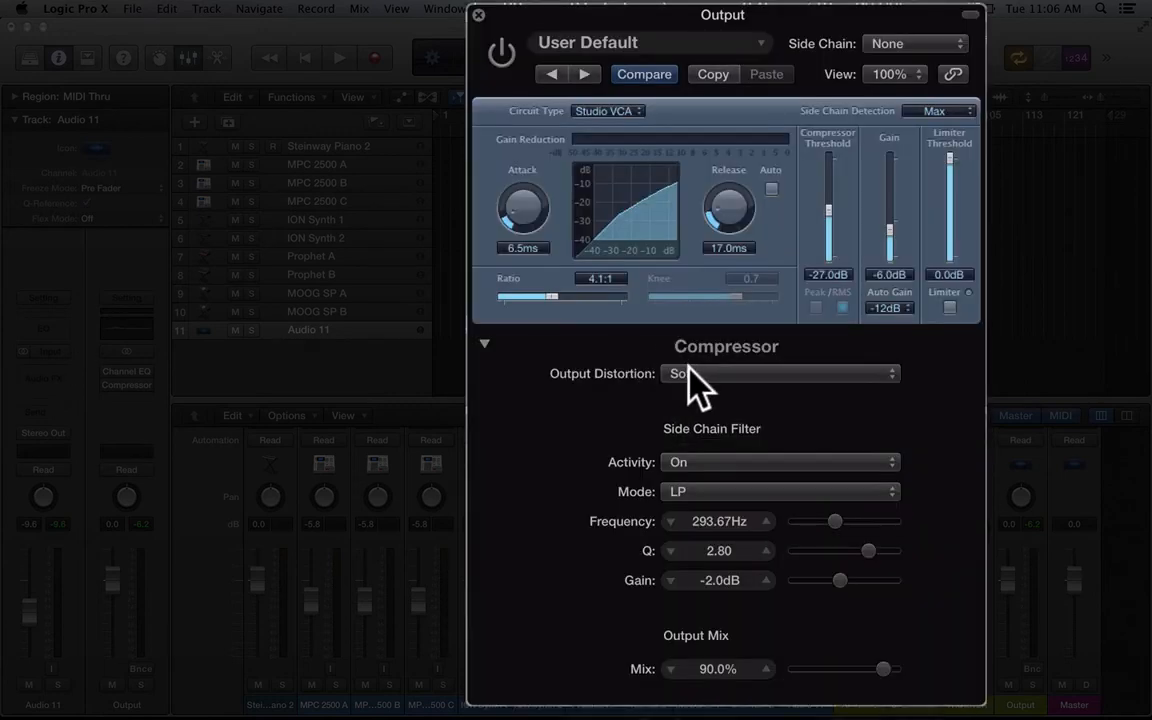
left_click(688, 370)
left_click(690, 366)
left_click_drag(757, 27, 753, 29)
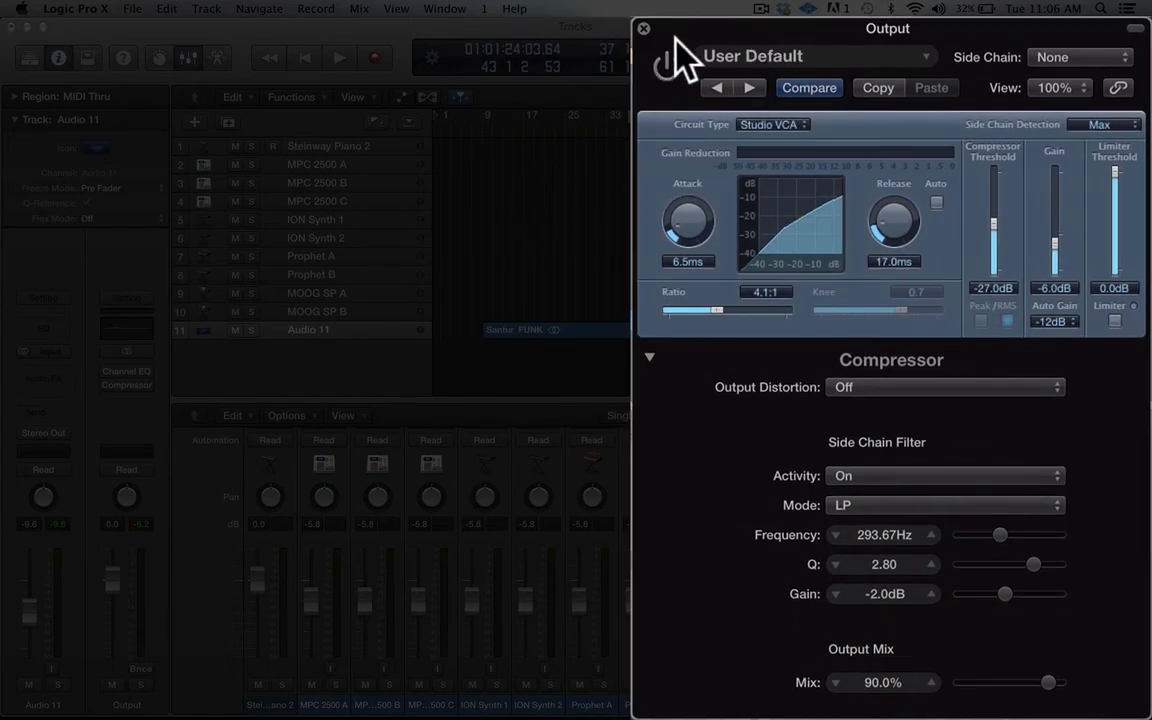
Step: During playback, set the Compressor's Output Distortion to Soft and its main gain to 2.0 dB
key("space")
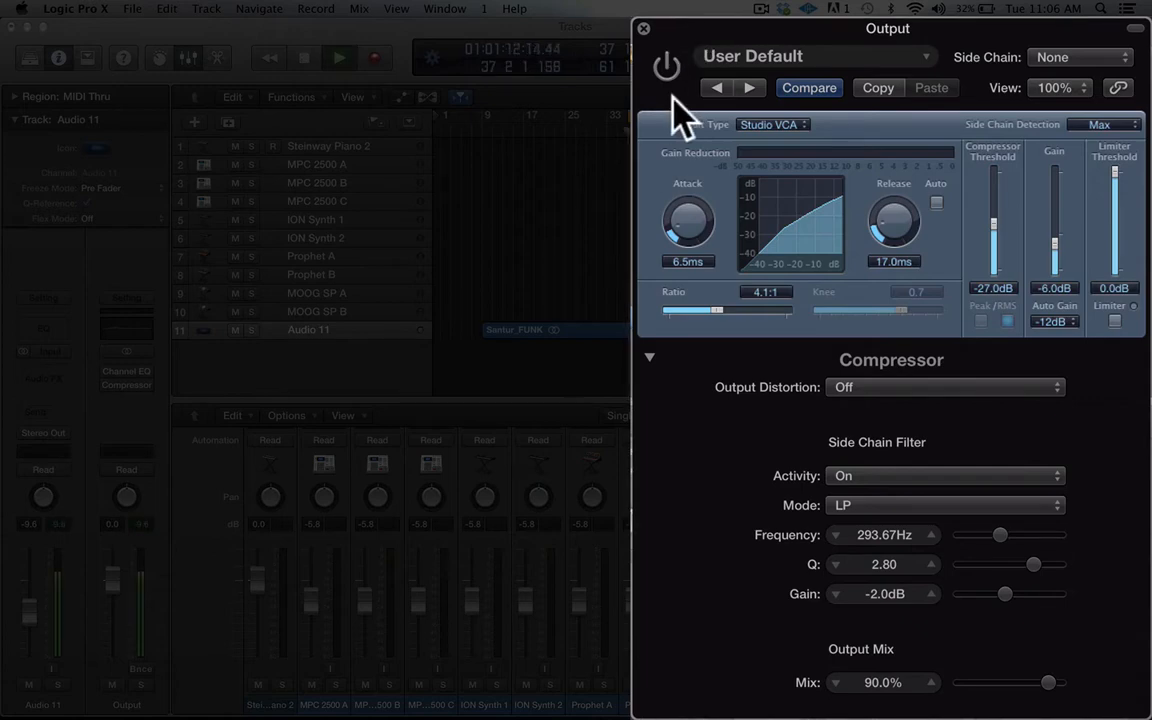
left_click(869, 387)
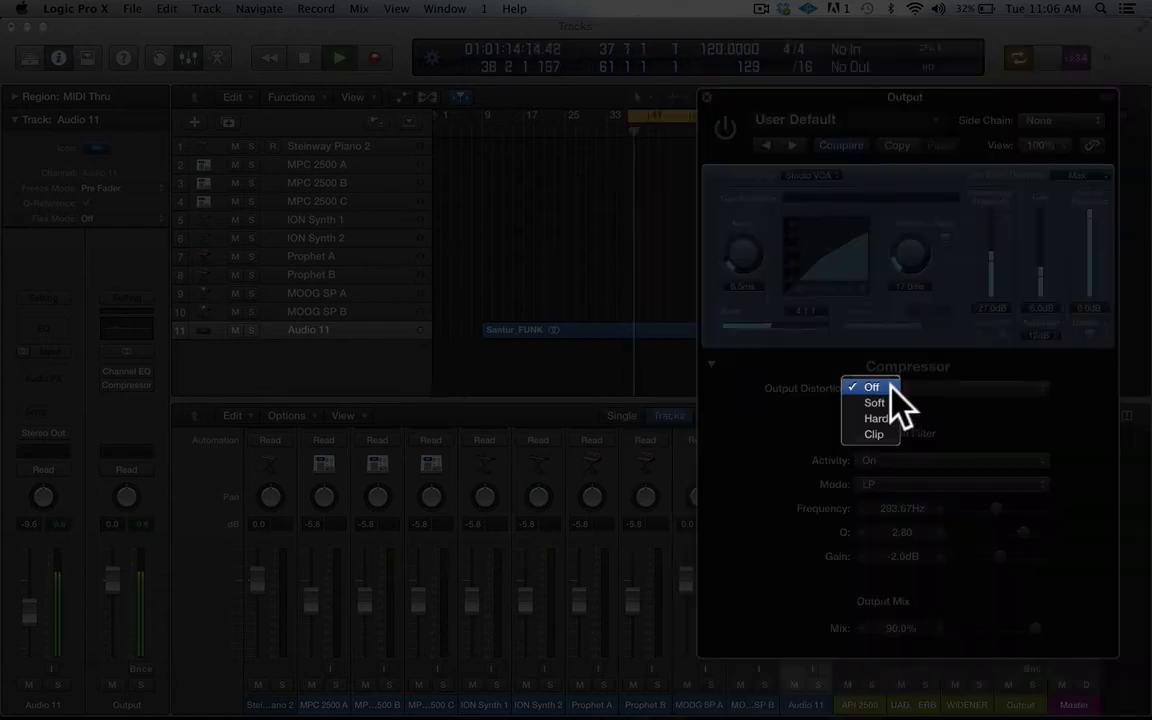
left_click(886, 403)
mouse_move(1052, 250)
left_mouse_down()
mouse_move(1052, 220)
mouse_move(1052, 231)
left_mouse_up()
Step: Compare Output Distortion at Off against Soft while the track plays, ending on Soft
left_click(862, 391)
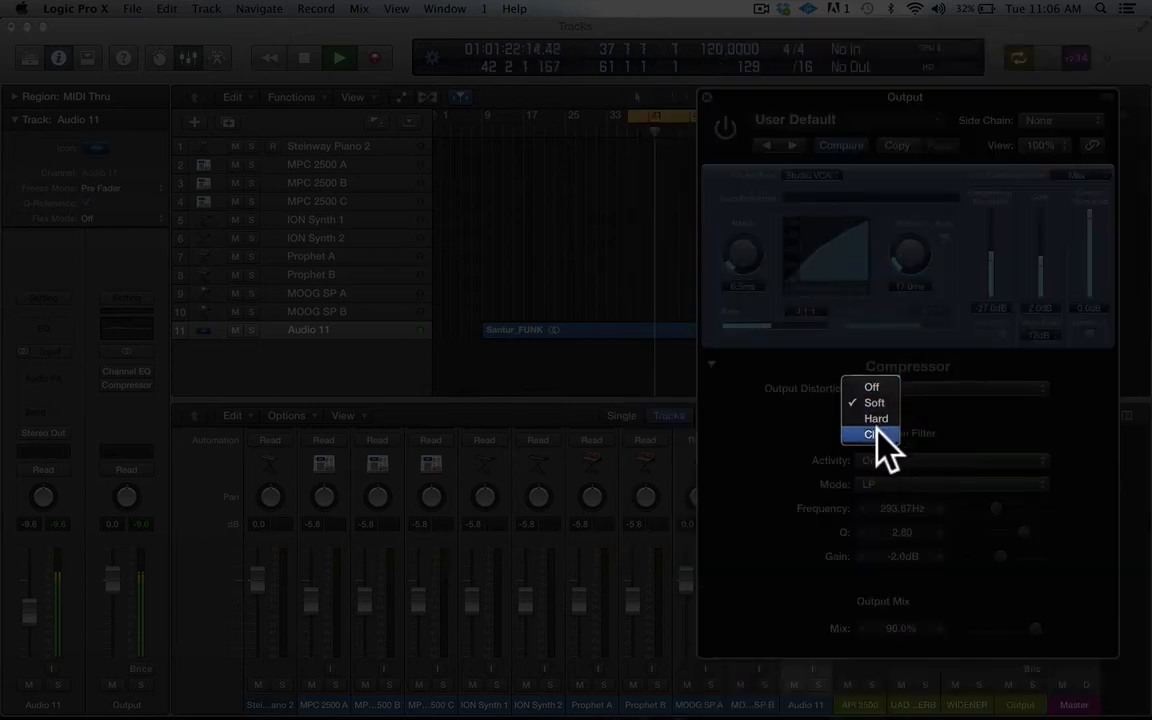
left_click(872, 388)
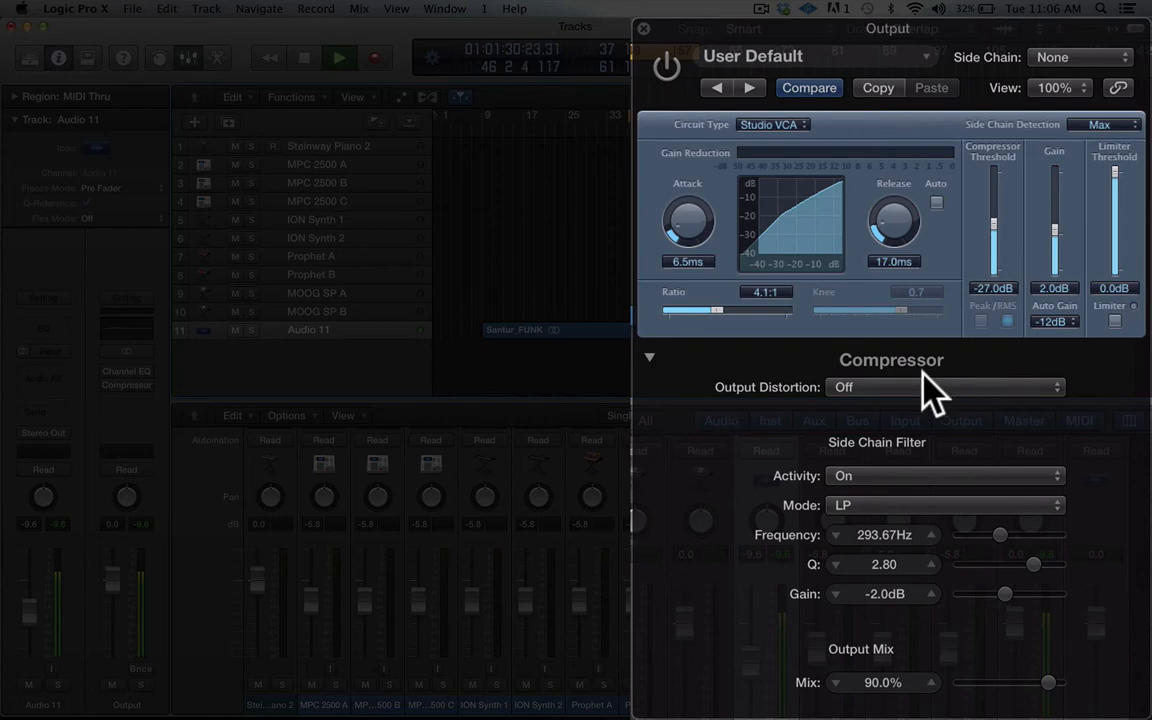
left_click(924, 387)
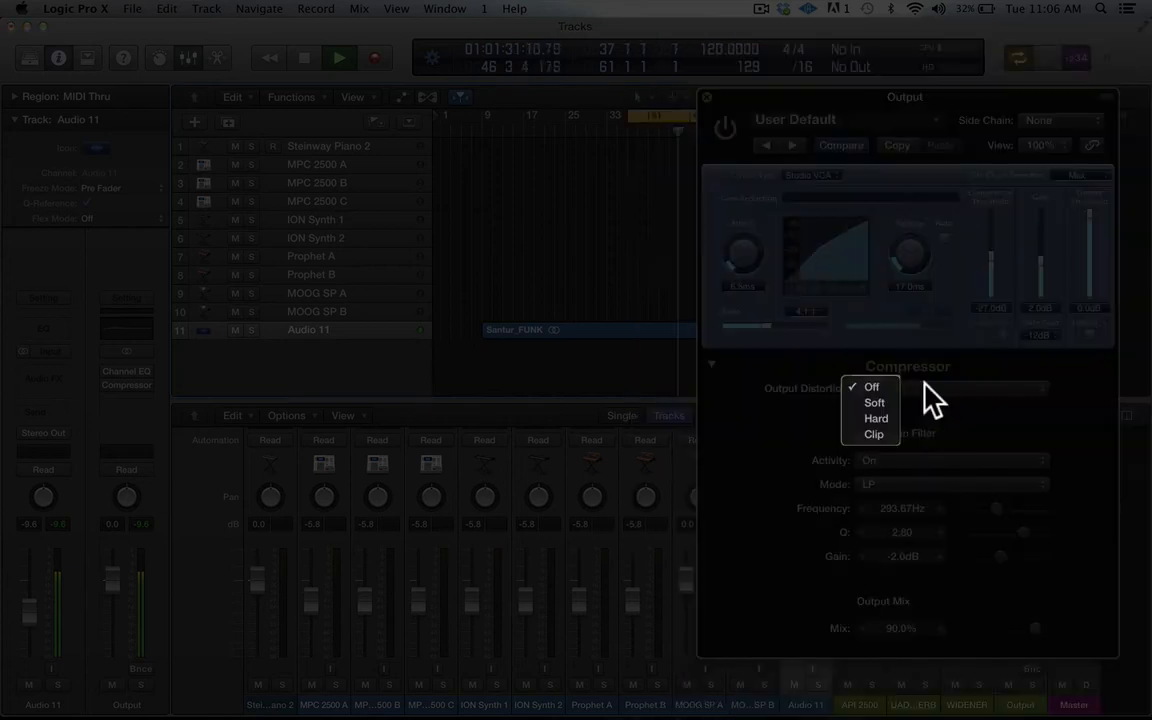
left_click(872, 406)
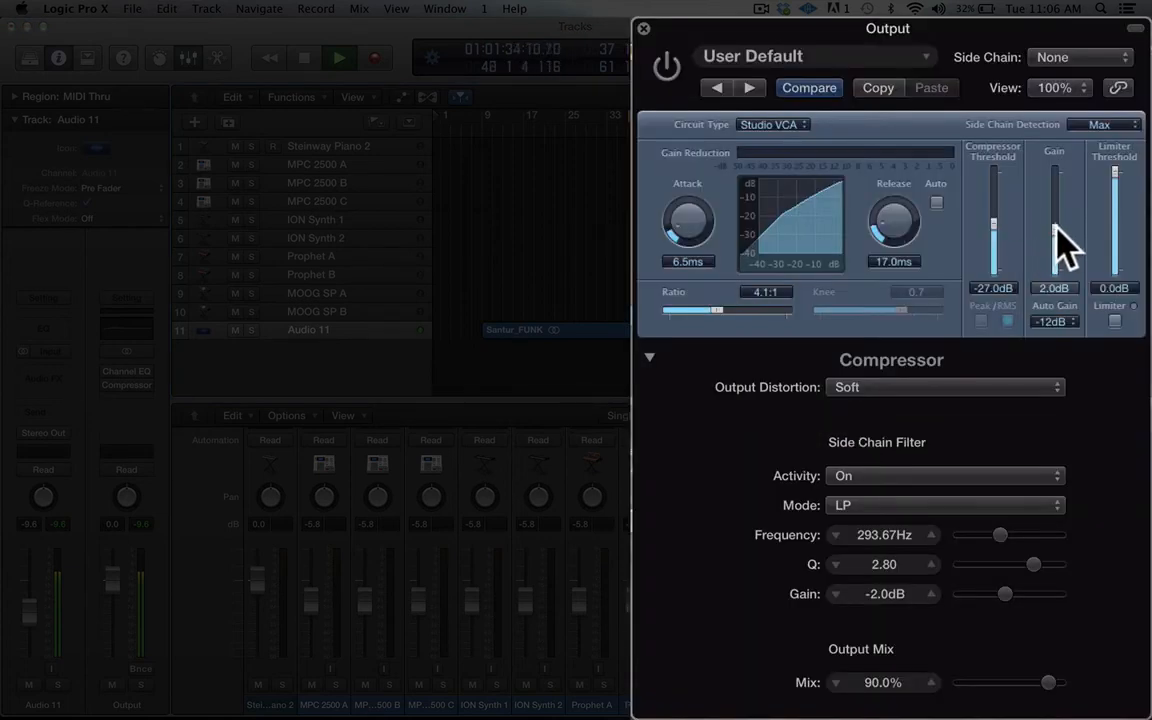
Step: Set the Compressor's main gain to -1.0 dB and reposition its window over the mixer
left_click_drag(1057, 227, 985, 232)
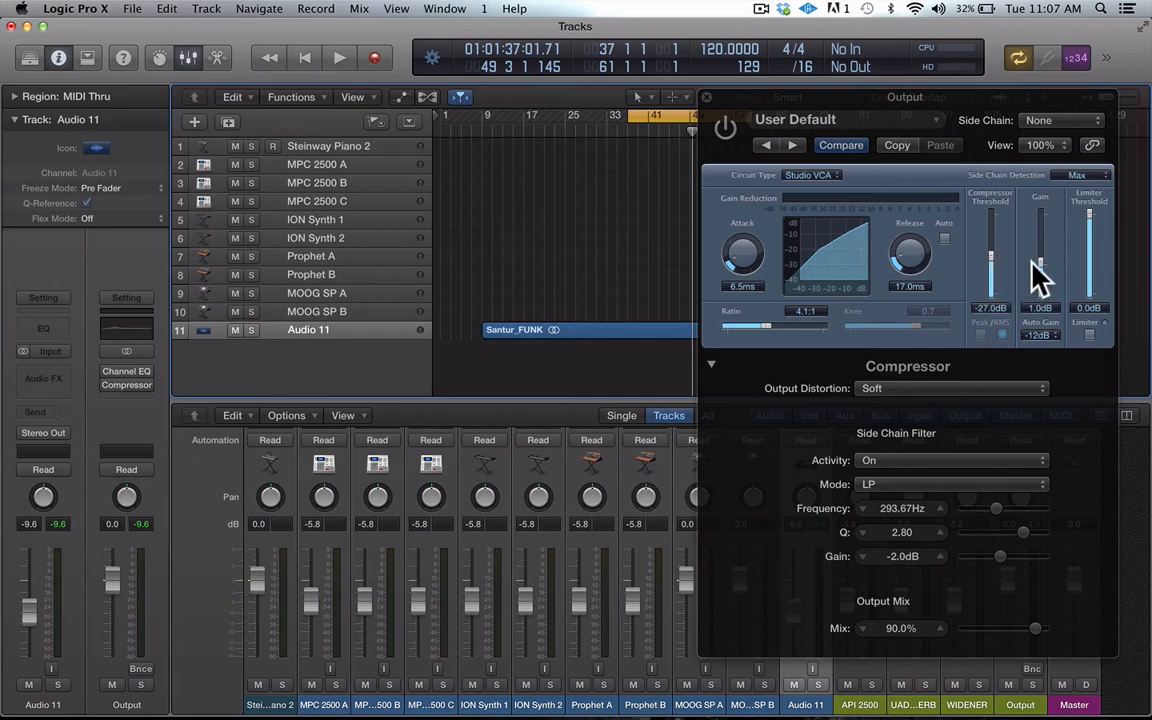
left_click_drag(1038, 259, 1040, 280)
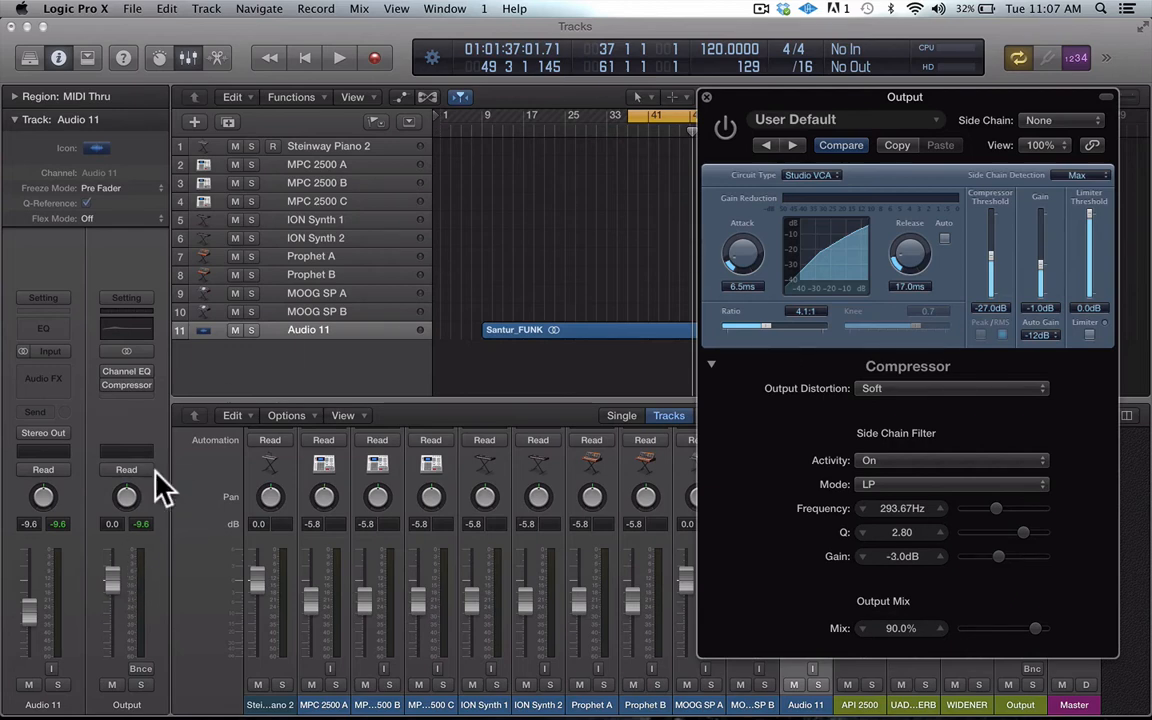
left_click(656, 115)
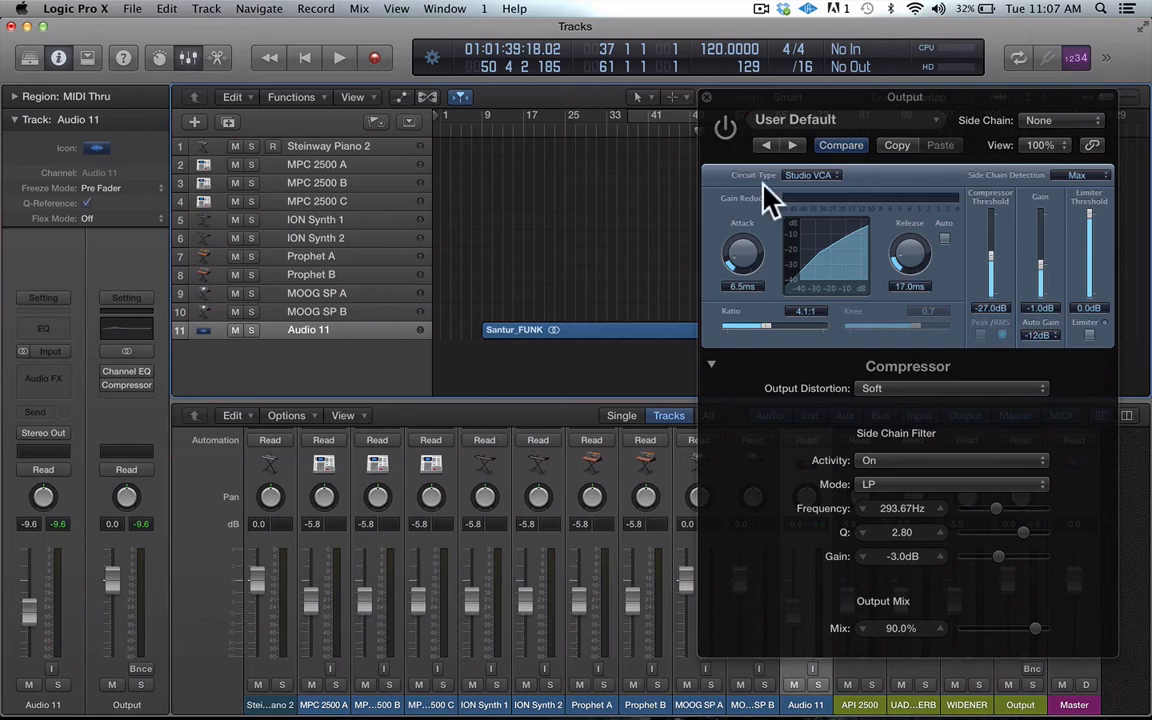
left_click_drag(758, 116, 205, 67)
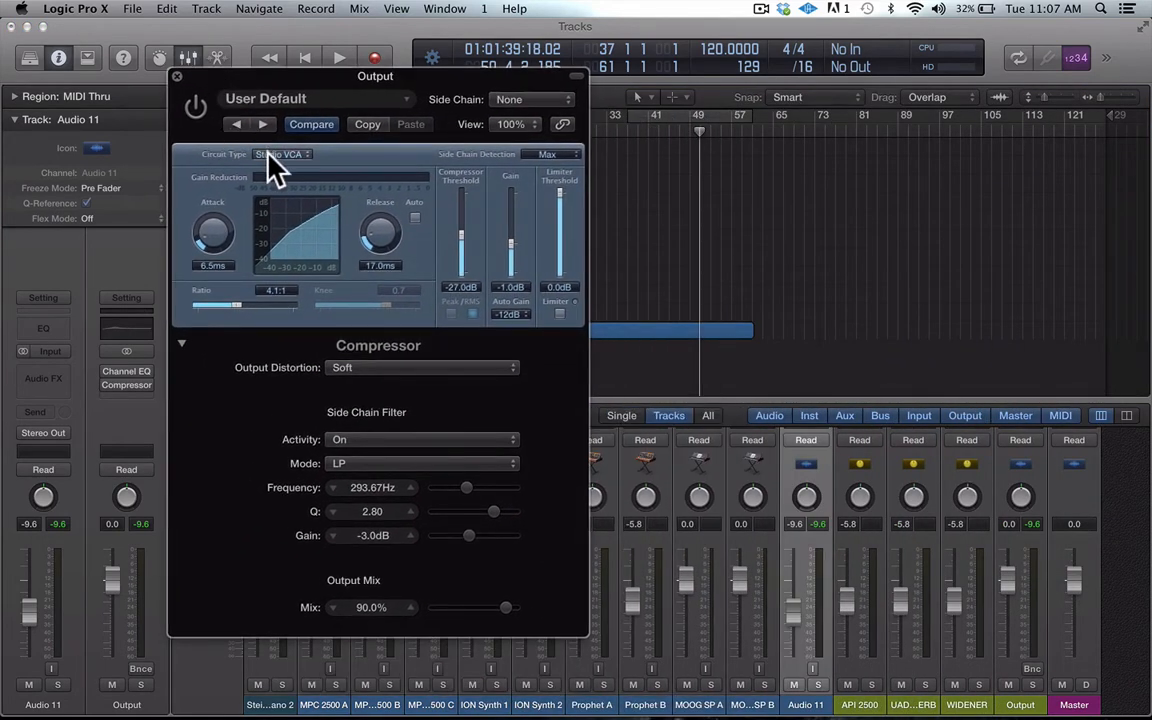
left_click_drag(330, 80, 888, 82)
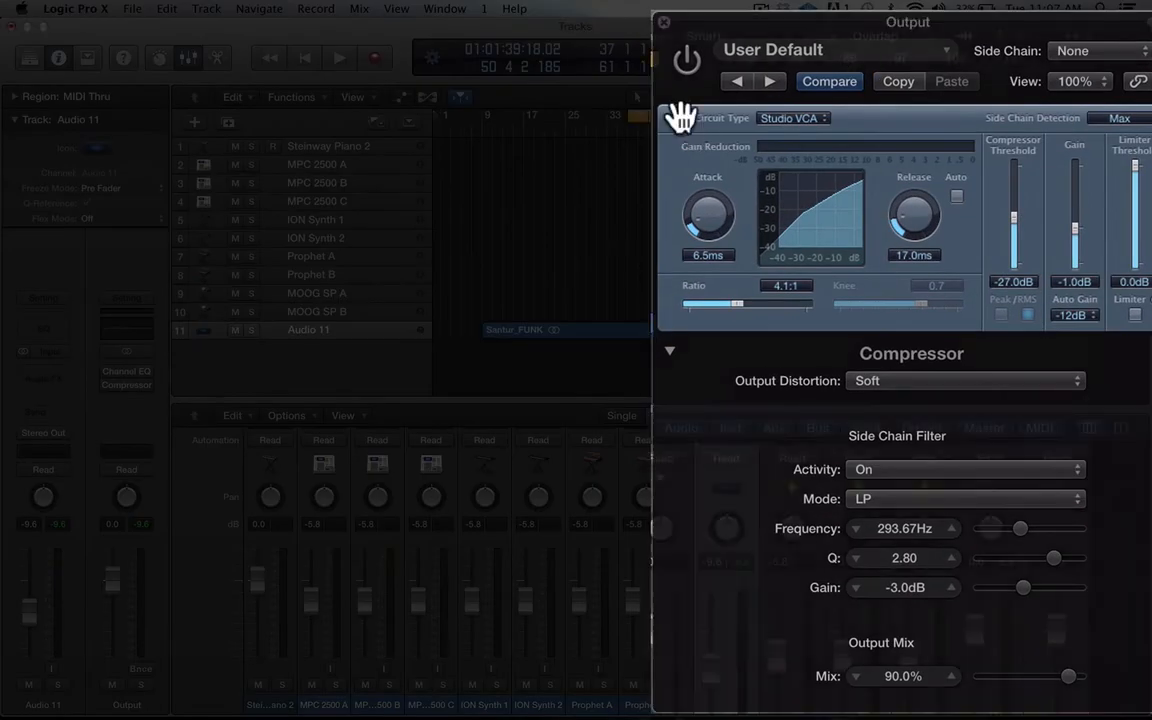
left_click_drag(717, 20, 696, 10)
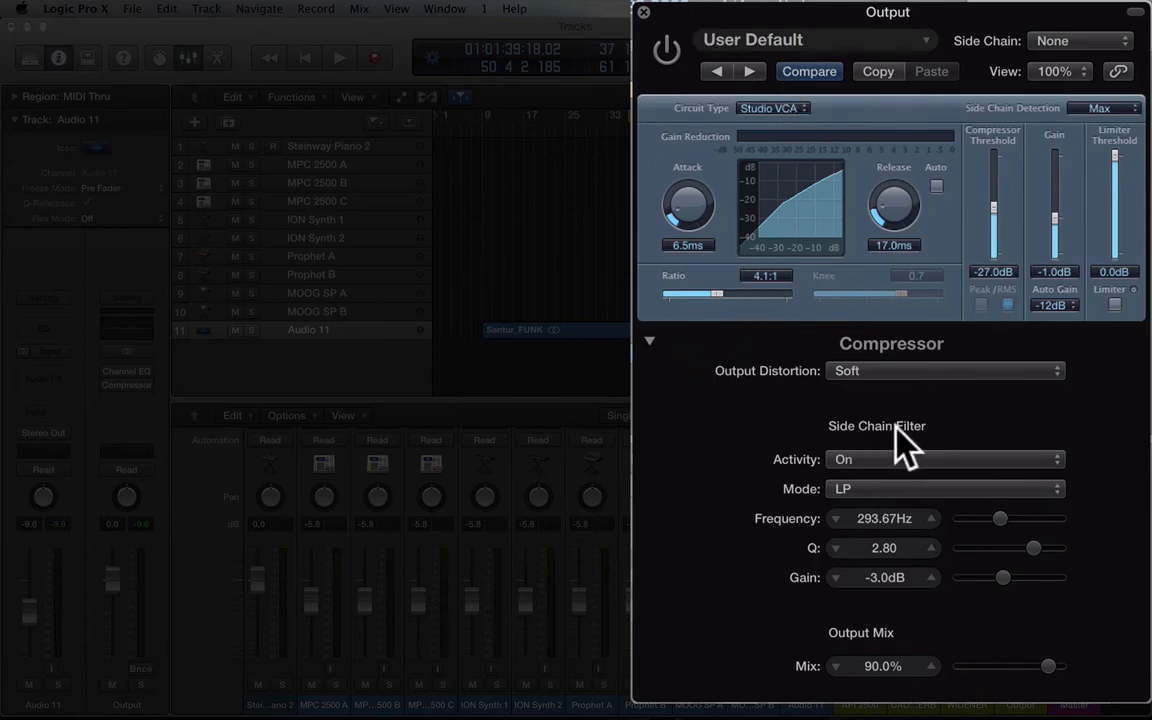
Step: Set the side chain filter frequency to 233.08 Hz, keeping its activity On and its mode at LP
left_click(882, 459)
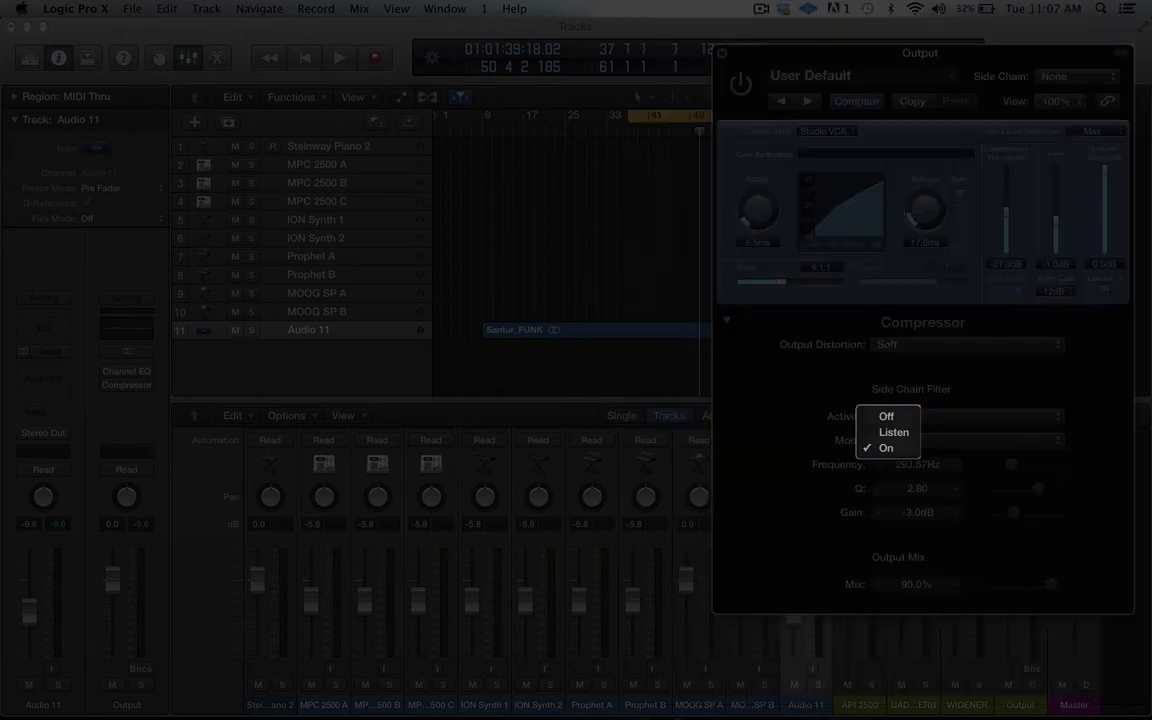
left_click(898, 448)
left_click(845, 489)
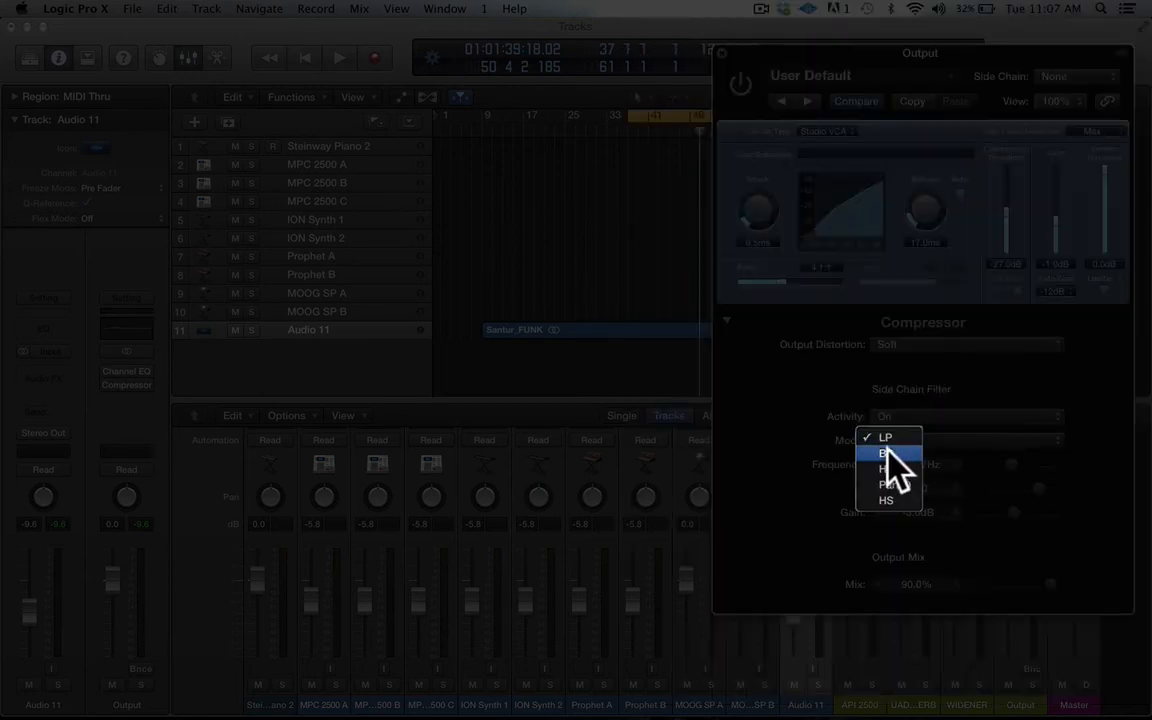
left_click(830, 440)
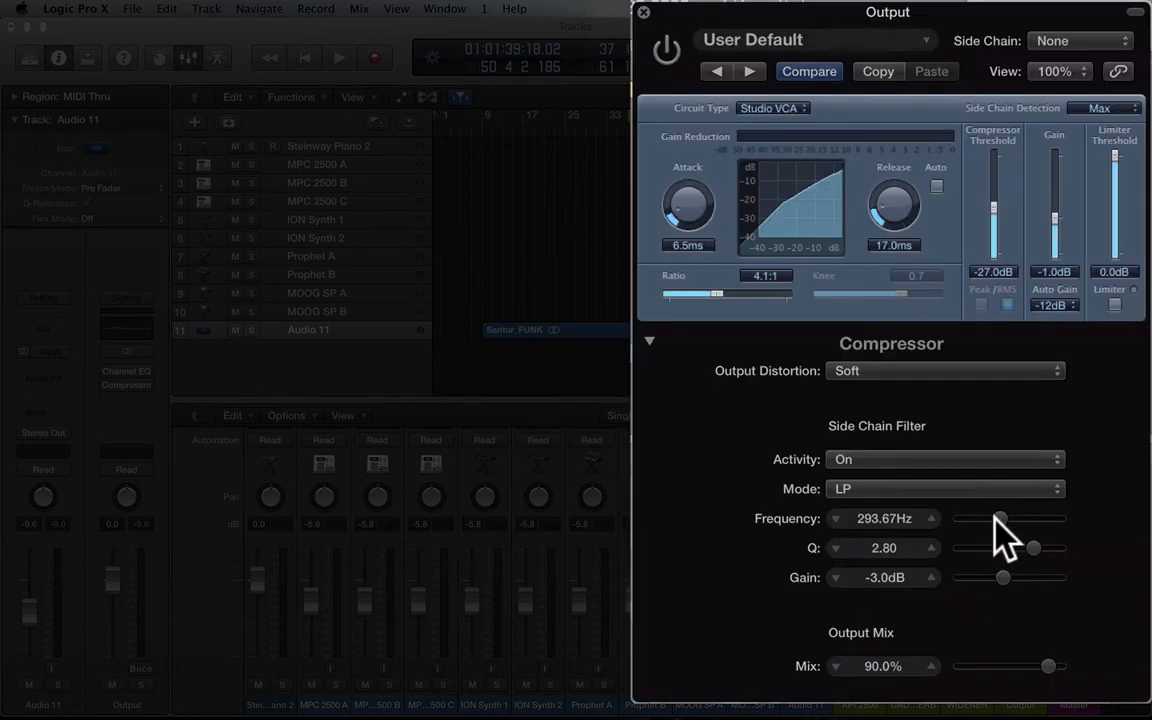
left_click_drag(996, 514, 993, 520)
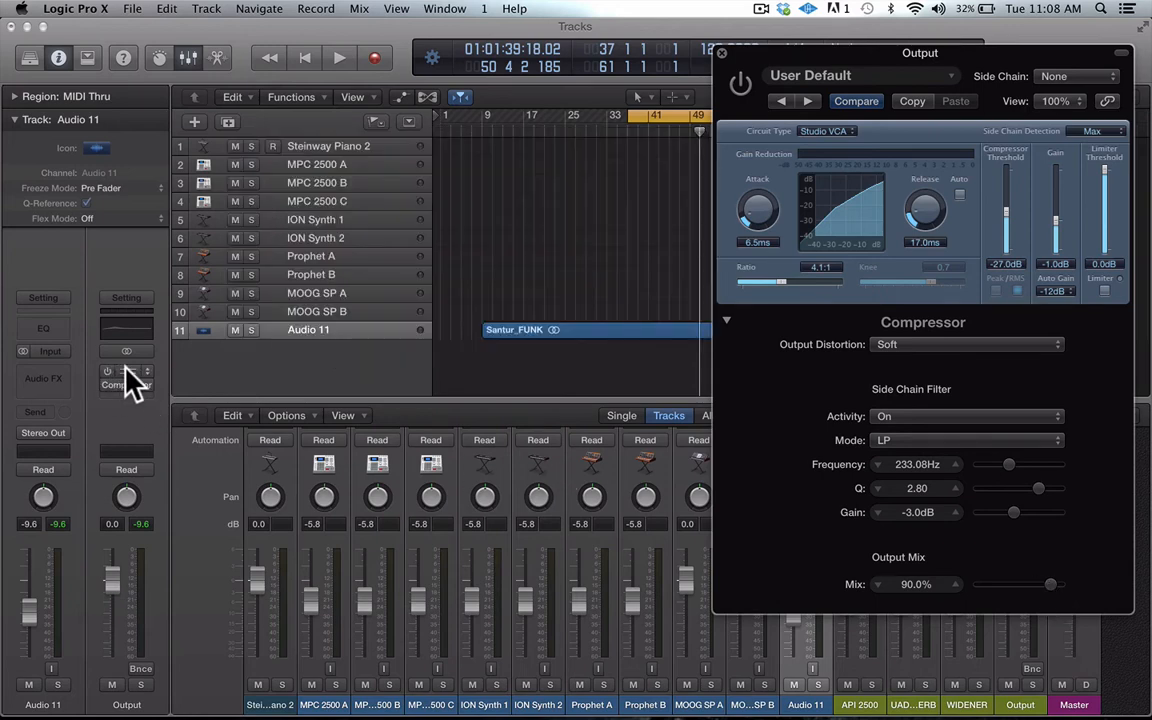
Step: Open the Channel EQ on the output channel, switch it on, and close its window
left_click(126, 371)
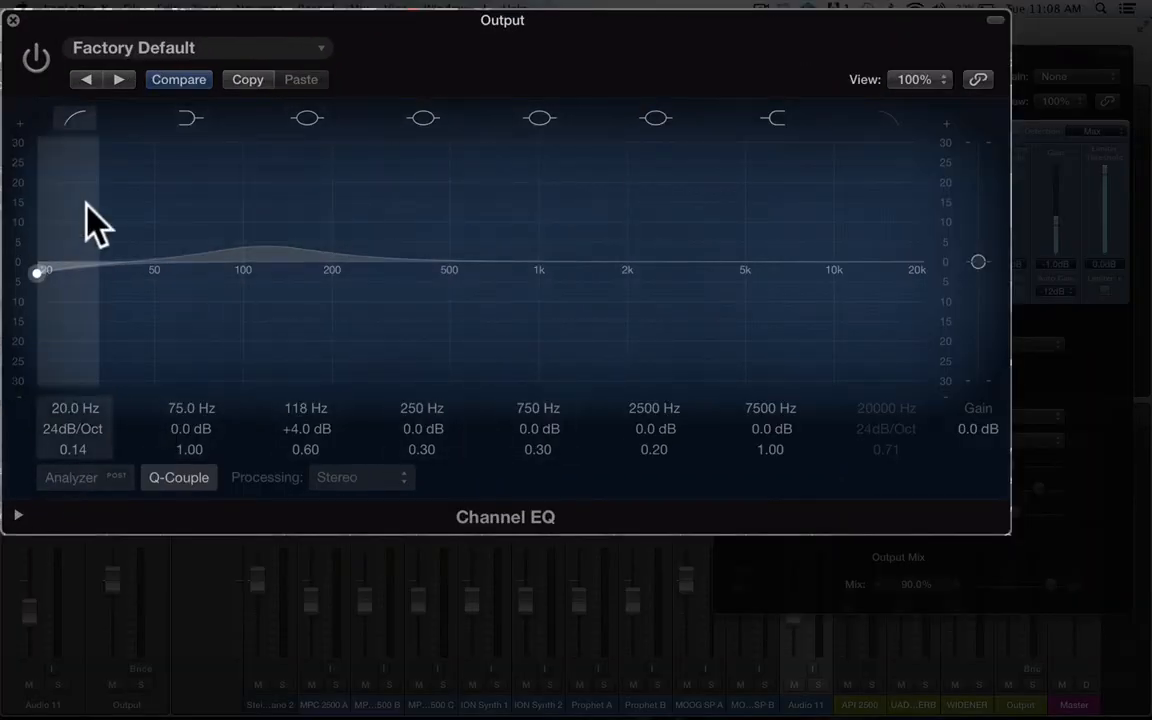
left_click(36, 60)
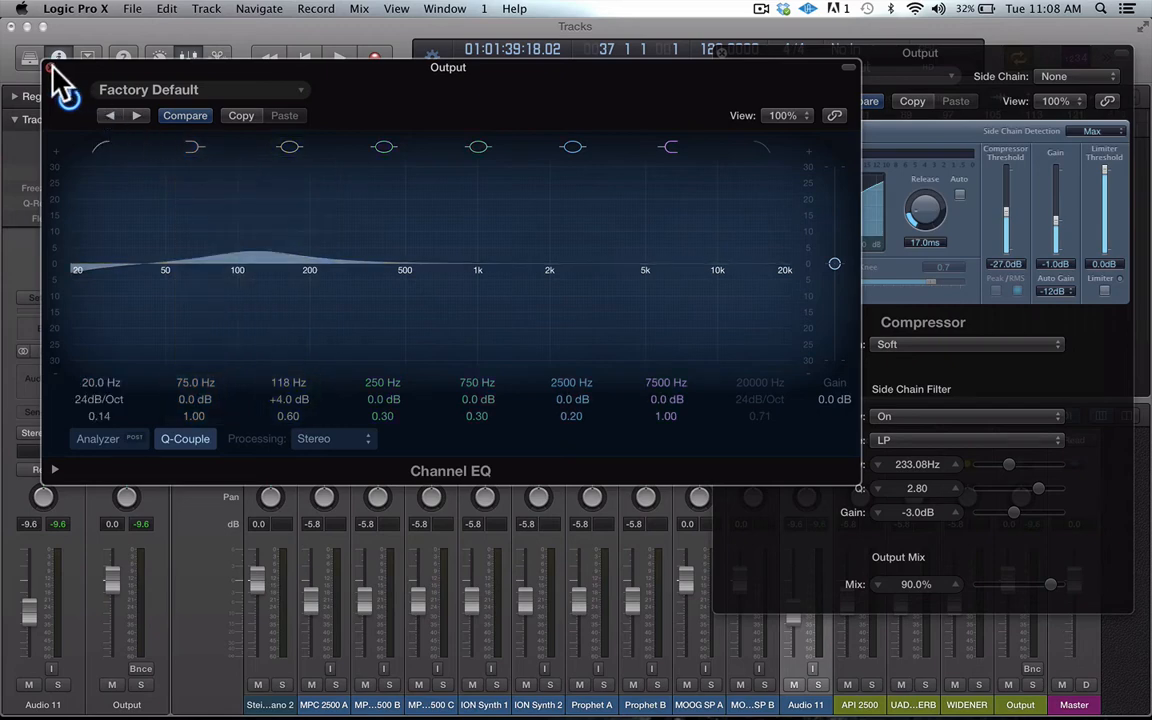
left_click(50, 66)
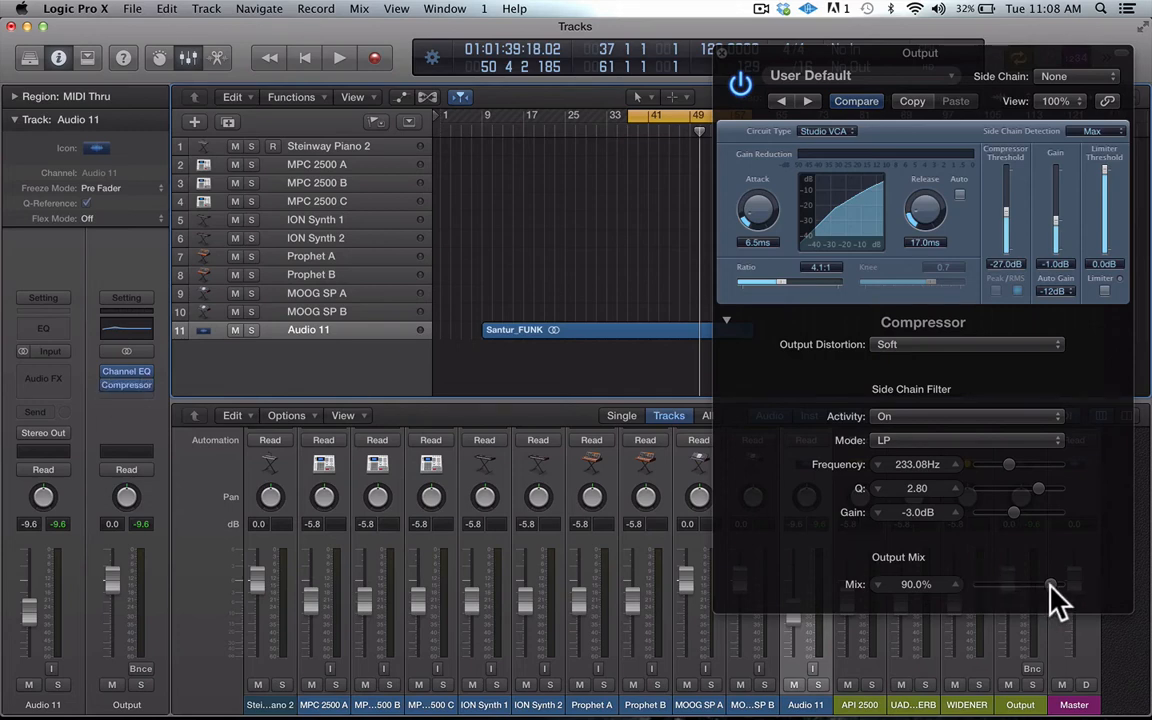
Step: Set the Compressor's Output Mix to 100% and, during playback, set its main gain to -3.0 dB
left_click_drag(1050, 584, 1117, 600)
key("space")
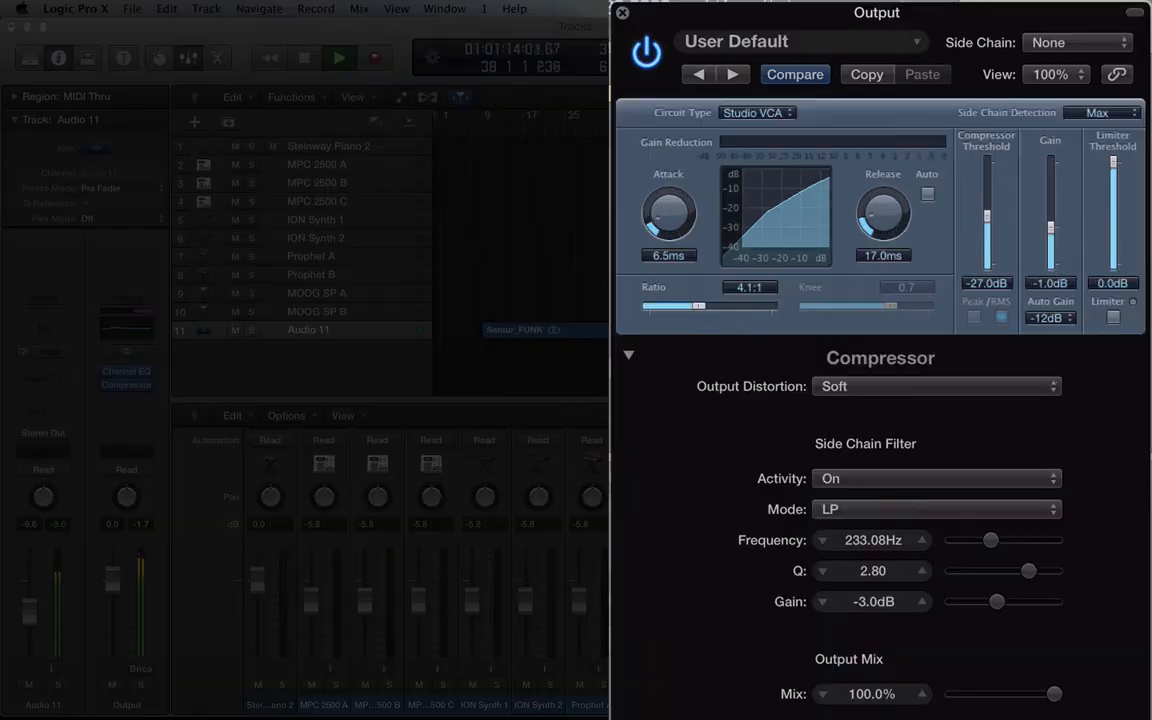
left_click_drag(1055, 222, 1050, 233)
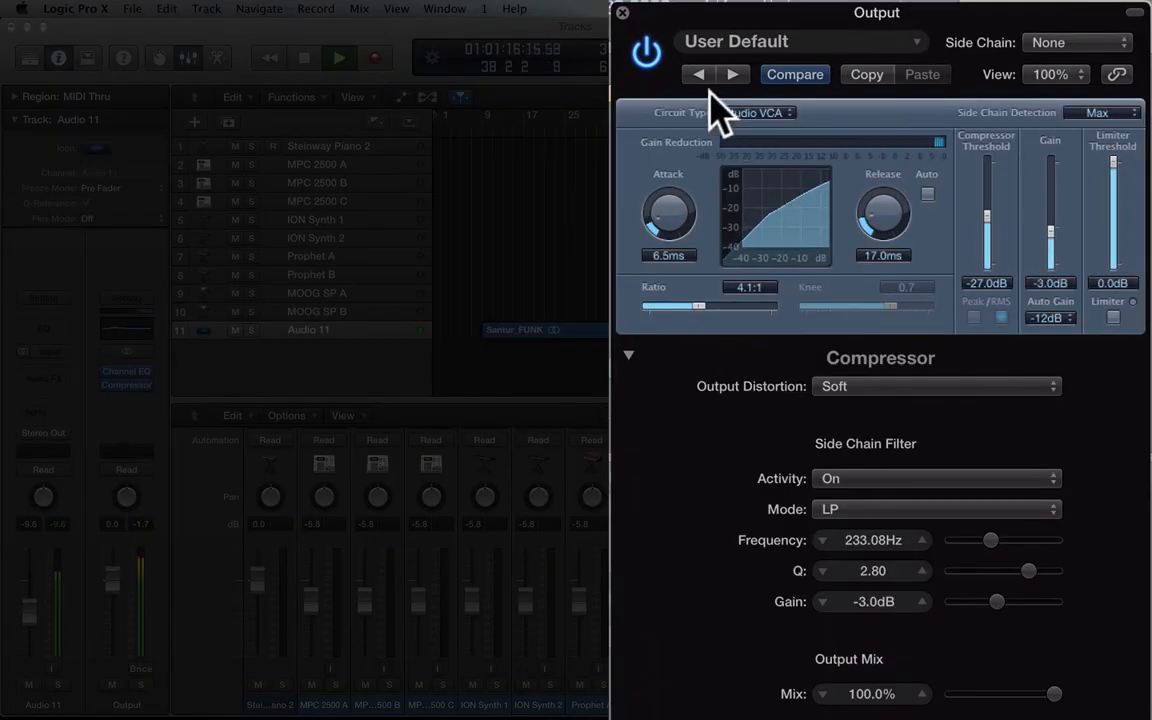
Step: Compare the playing track with the Compressor and Channel EQ bypassed against both active, leave both on and stop playback
left_click(648, 55)
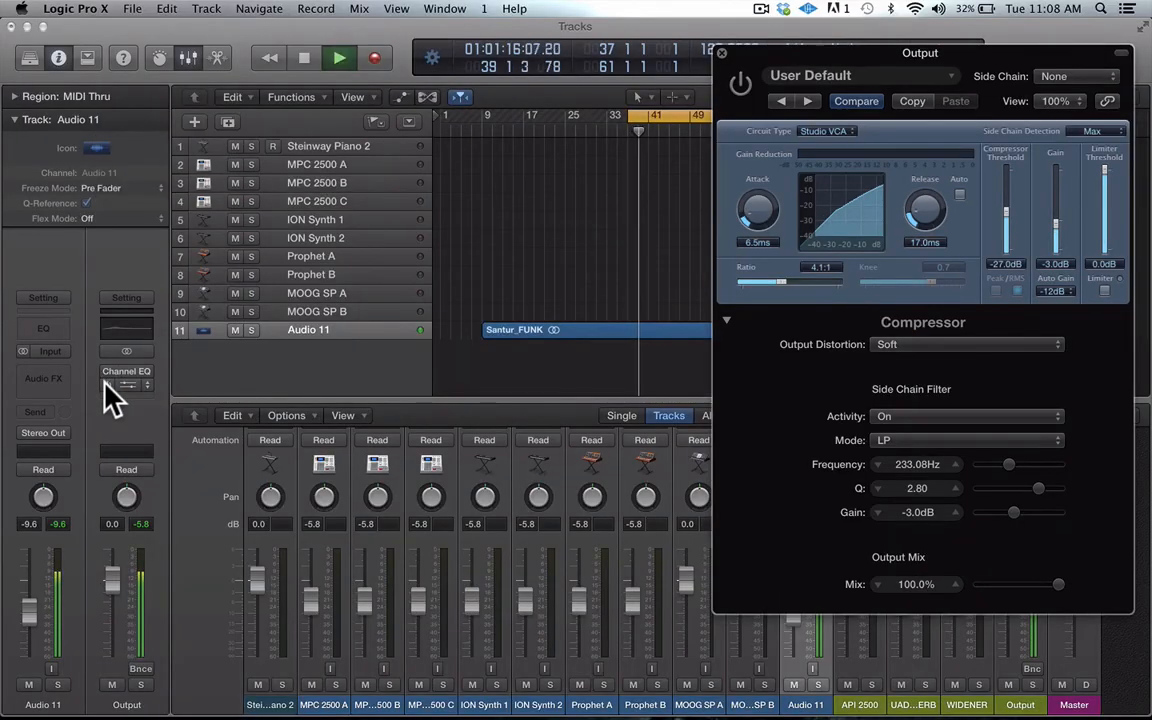
left_click(104, 379)
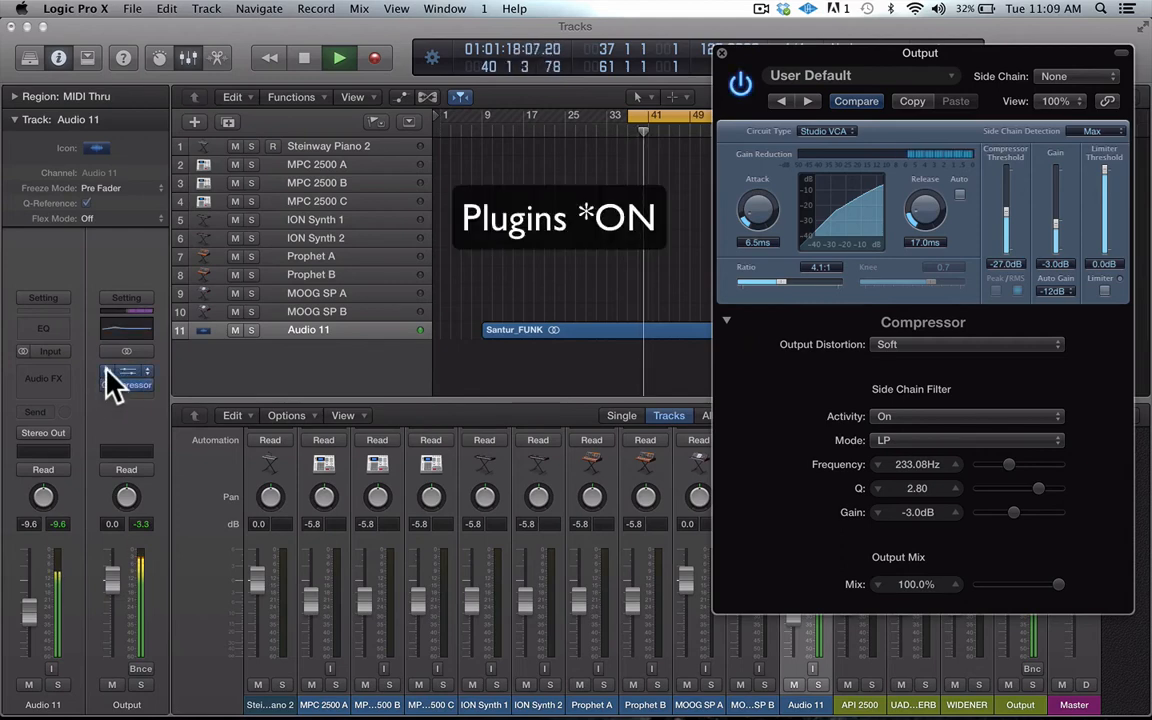
left_click(107, 371)
key("space")
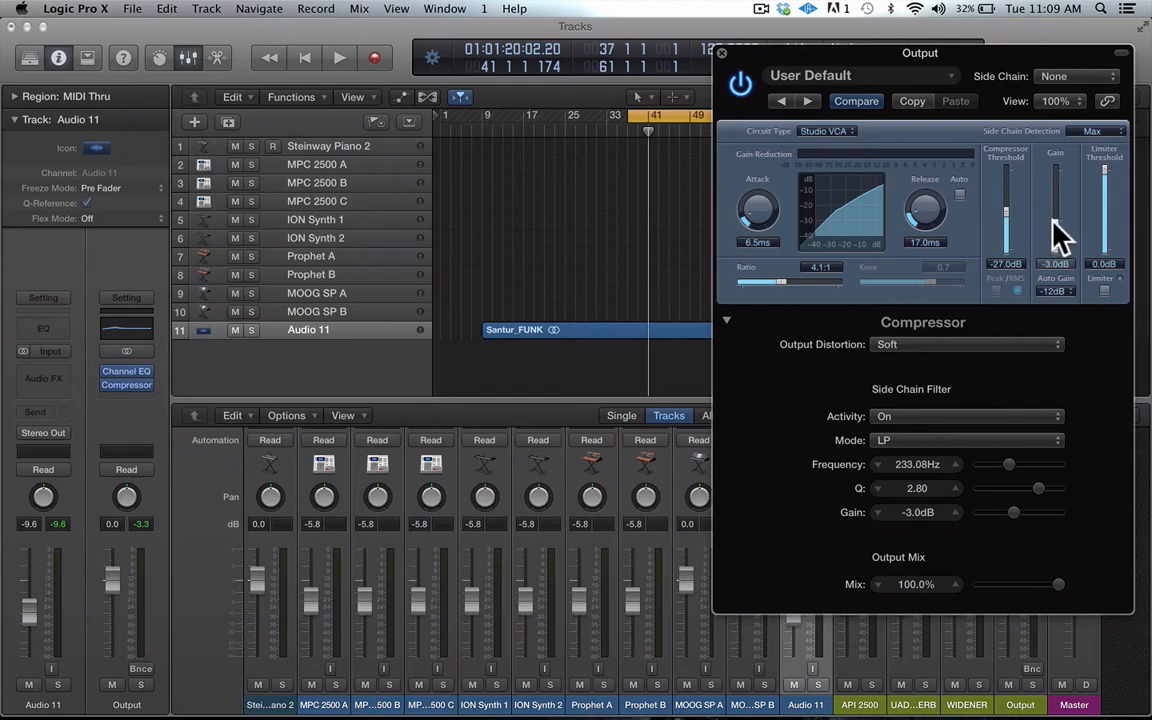
Step: Set the Compressor's main gain to -4.0 dB and view the circuit types, keeping Studio VCA
left_click_drag(1058, 233, 1058, 240)
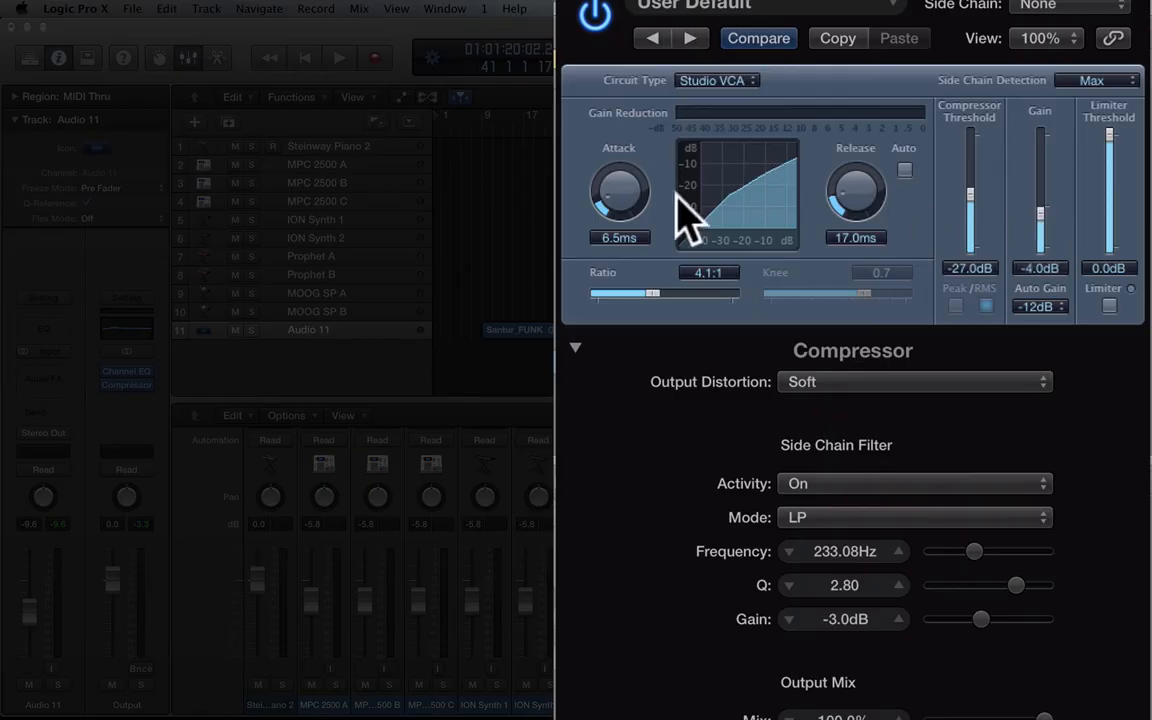
left_click(716, 80)
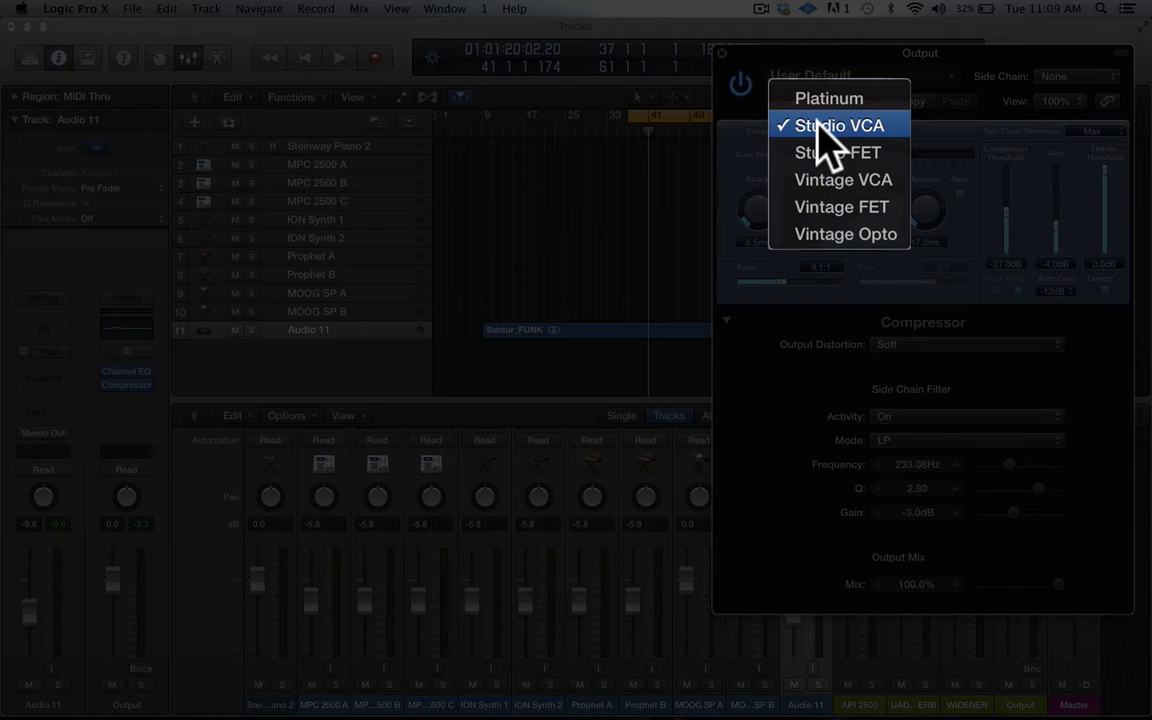
left_click(761, 53)
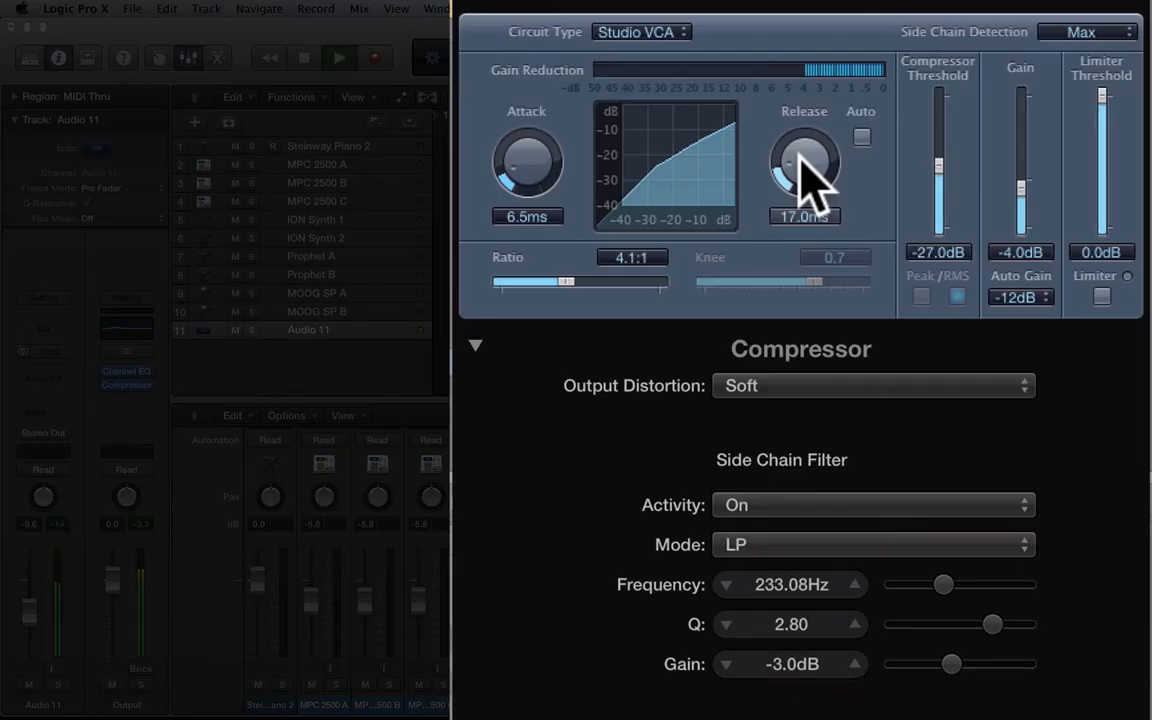
Step: During playback, audition the Compressor's release at 740 ms and 1000 ms, ending at 30.0 ms
left_click_drag(923, 218, 922, 140)
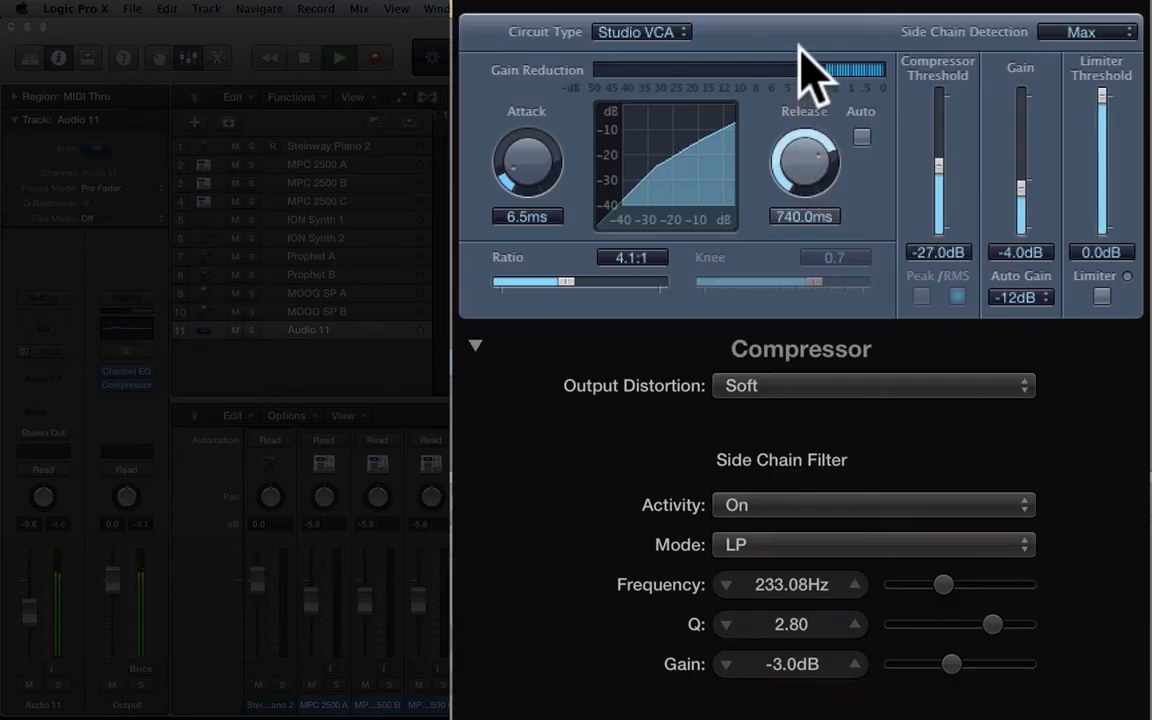
left_click_drag(800, 44, 799, 34)
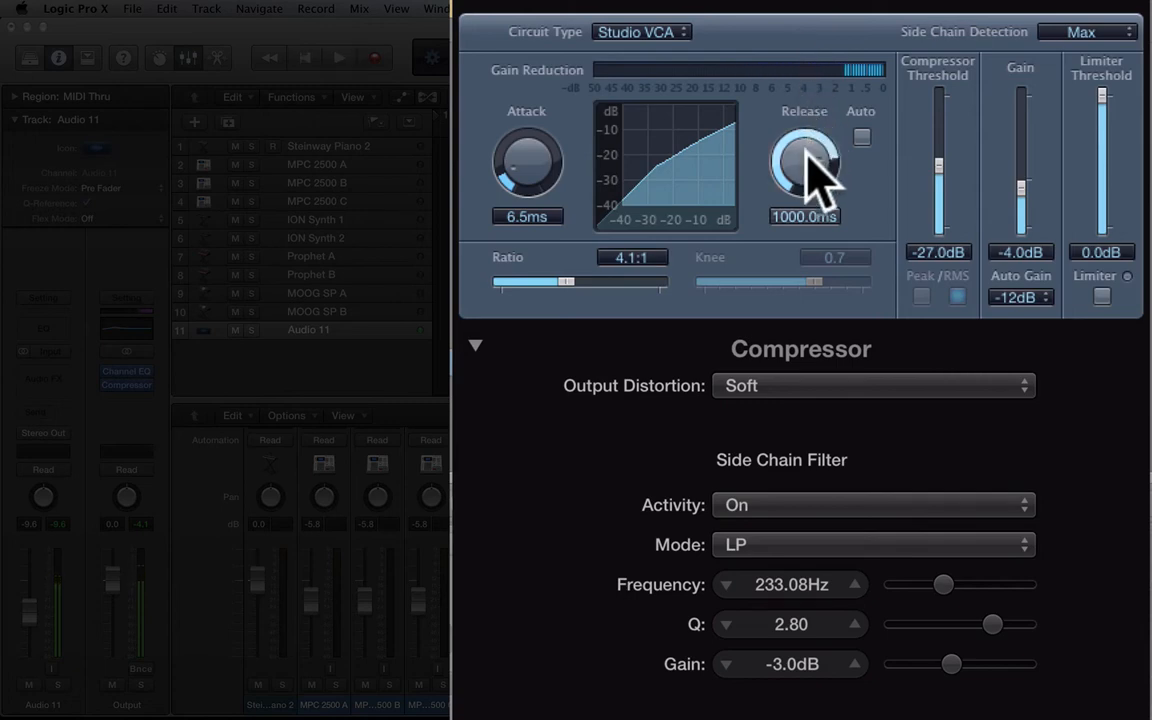
left_click_drag(805, 159, 782, 240)
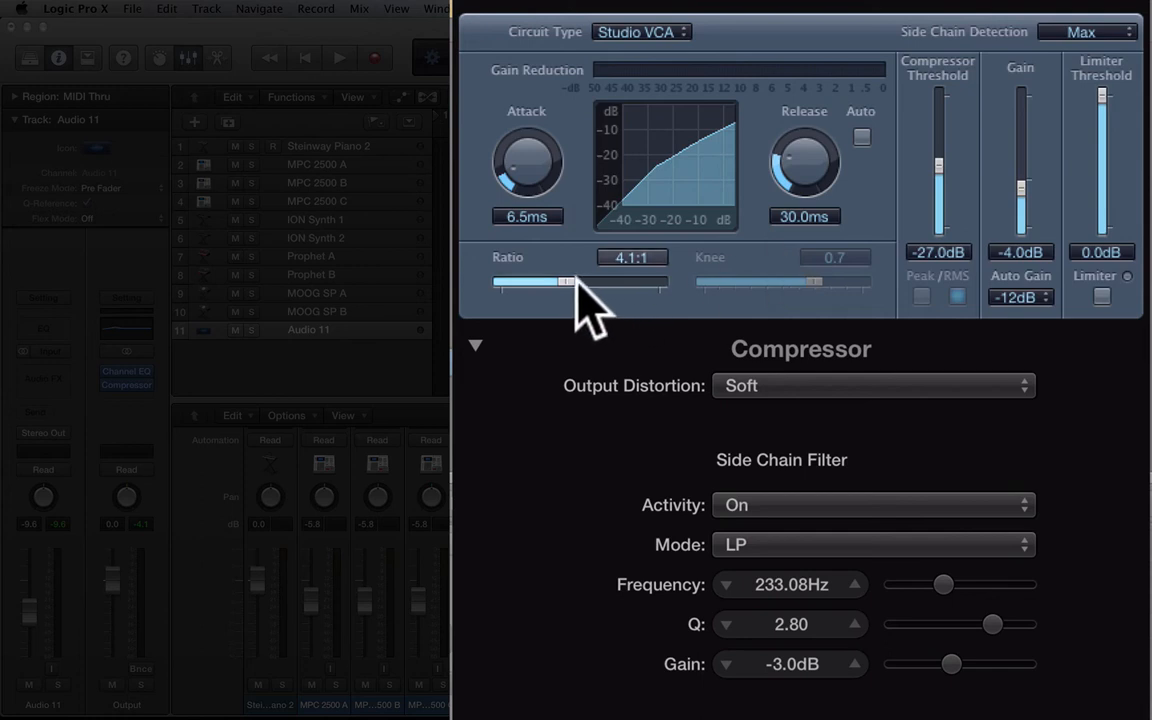
Step: Set the Compressor's ratio to 4.8:1, attack to 6.0 ms and release to 18.0 ms, restarting playback to hear it
left_click_drag(578, 282, 586, 279)
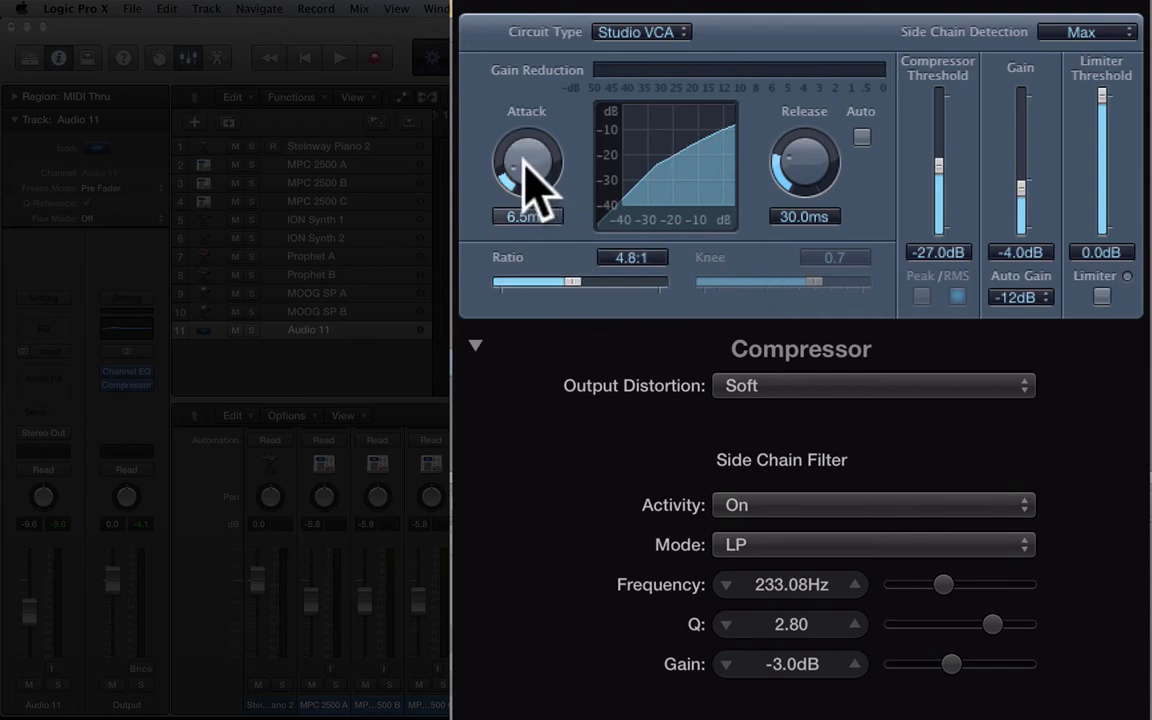
left_click_drag(528, 185, 527, 193)
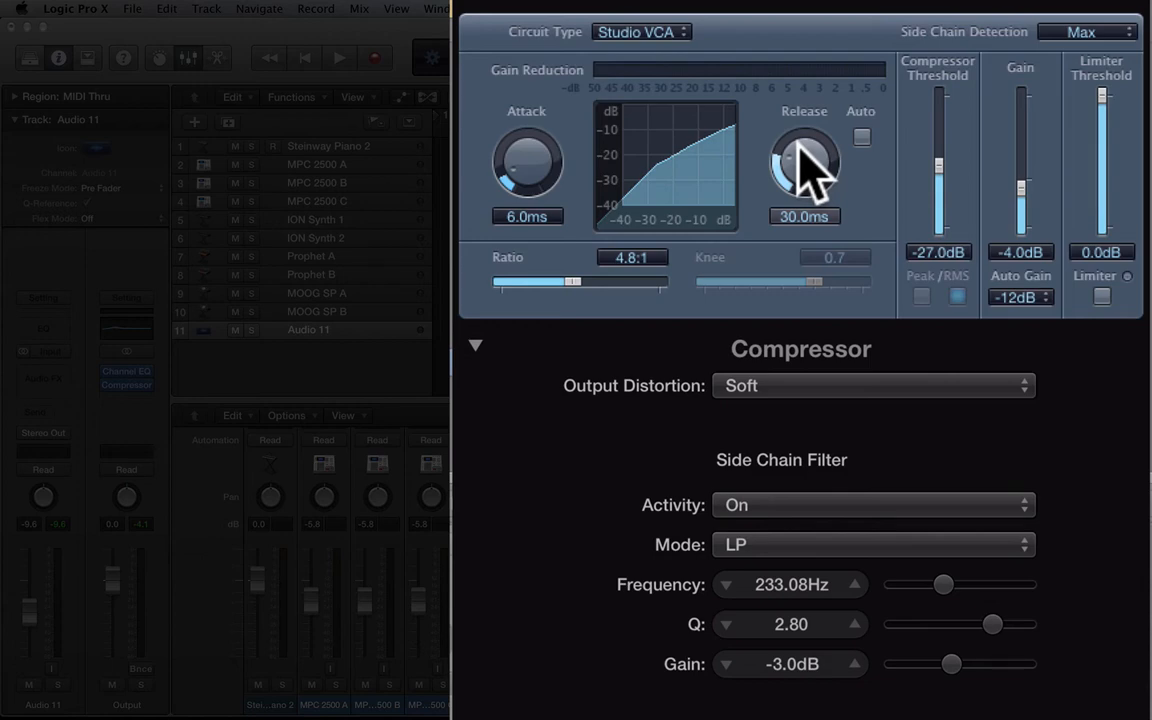
key("space")
left_click_drag(800, 150, 799, 157)
mouse_move(509, 169)
left_mouse_down()
mouse_move(509, 180)
mouse_move(530, 178)
left_mouse_up()
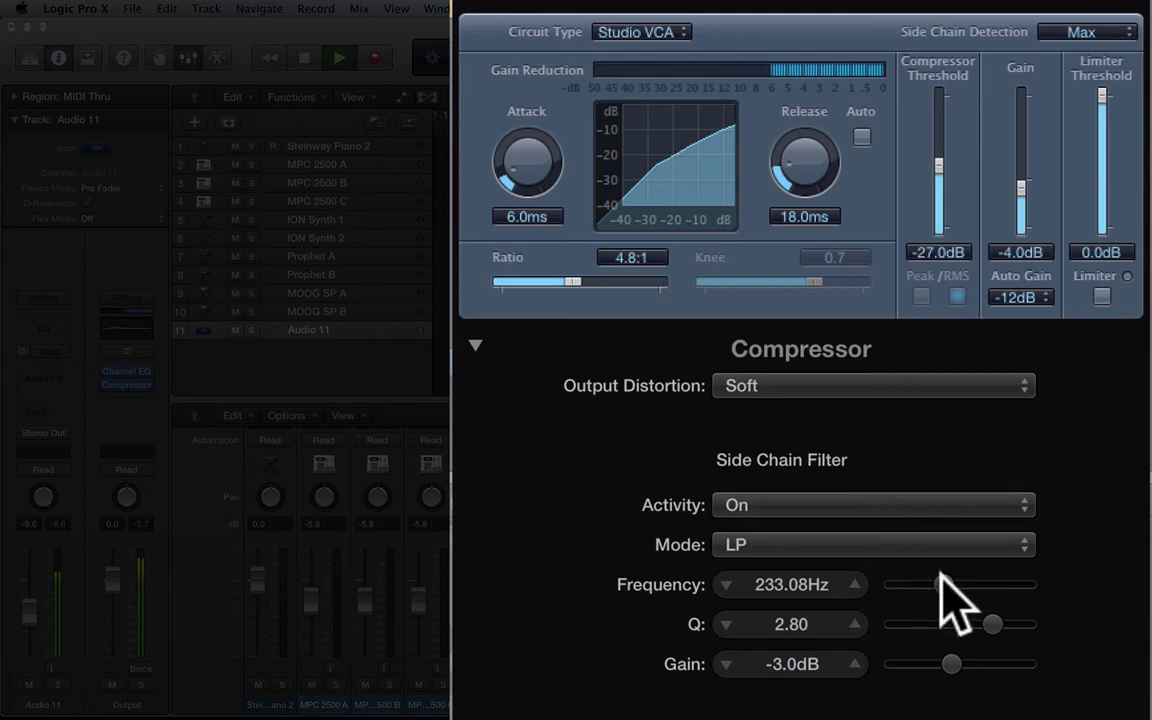
Step: Set the side chain filter to 123.47 Hz, Q 2.20 and -5.5 dB gain, and the Compressor's main gain to -5.0 dB
left_click_drag(940, 584, 928, 584)
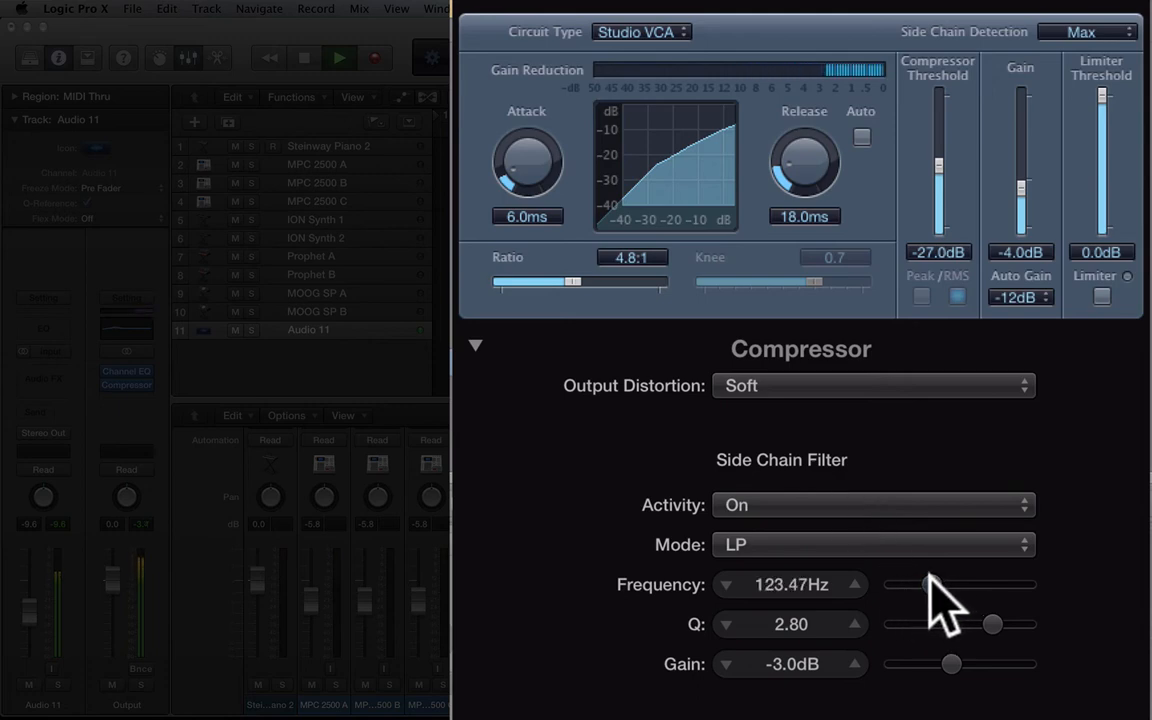
mouse_move(990, 624)
left_mouse_down()
mouse_move(946, 624)
mouse_move(979, 624)
left_mouse_up()
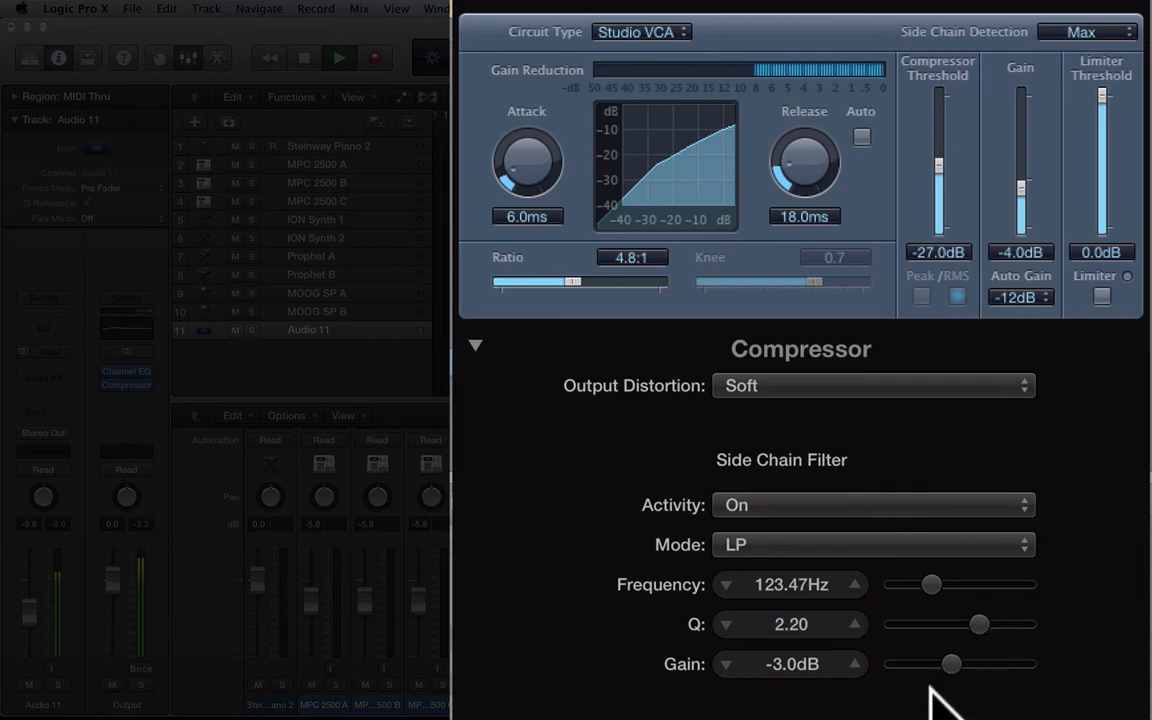
left_click_drag(950, 664, 944, 664)
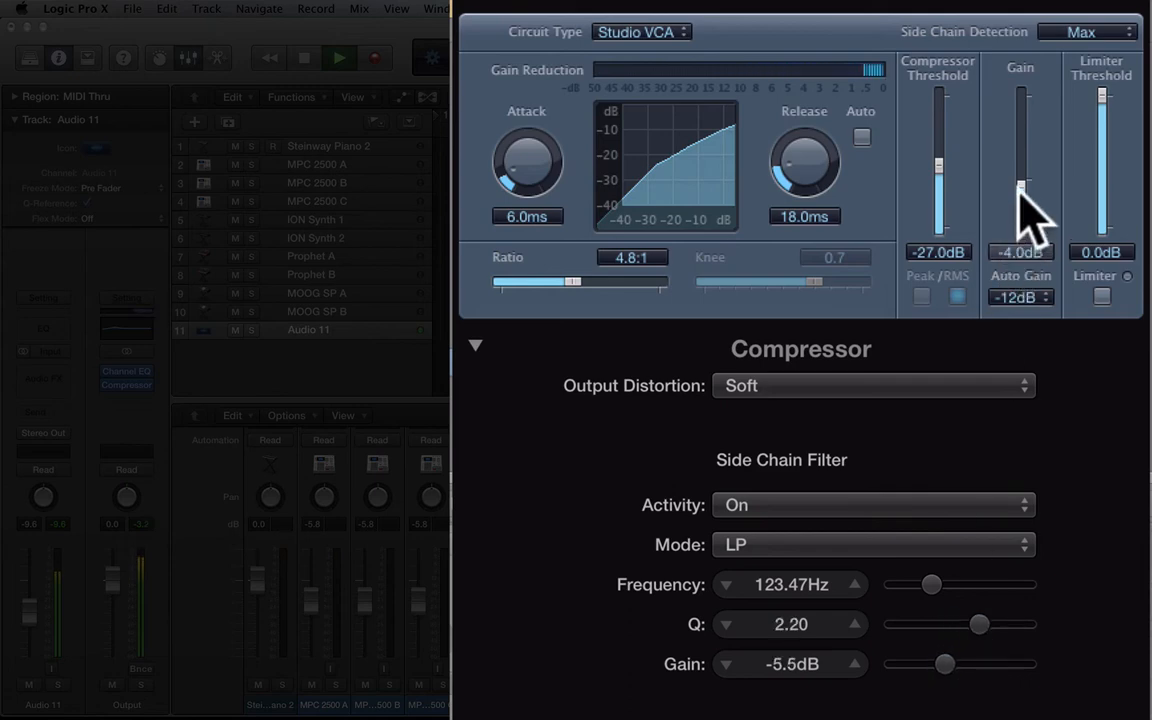
left_click_drag(1019, 188, 1021, 188)
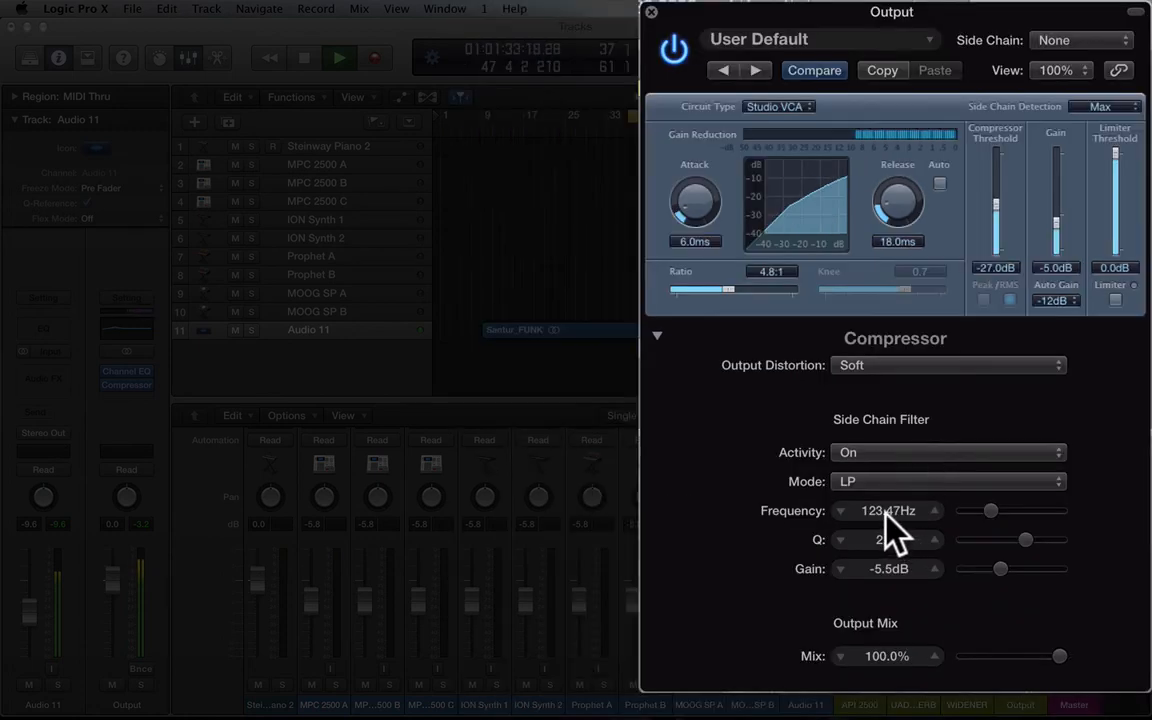
Step: Refine the side chain filter to 185.00 Hz with -6.0 dB gain and set the Output Mix to 80%
left_click_drag(886, 513, 886, 503)
left_click_drag(1000, 570, 998, 570)
left_click_drag(1060, 656, 1041, 656)
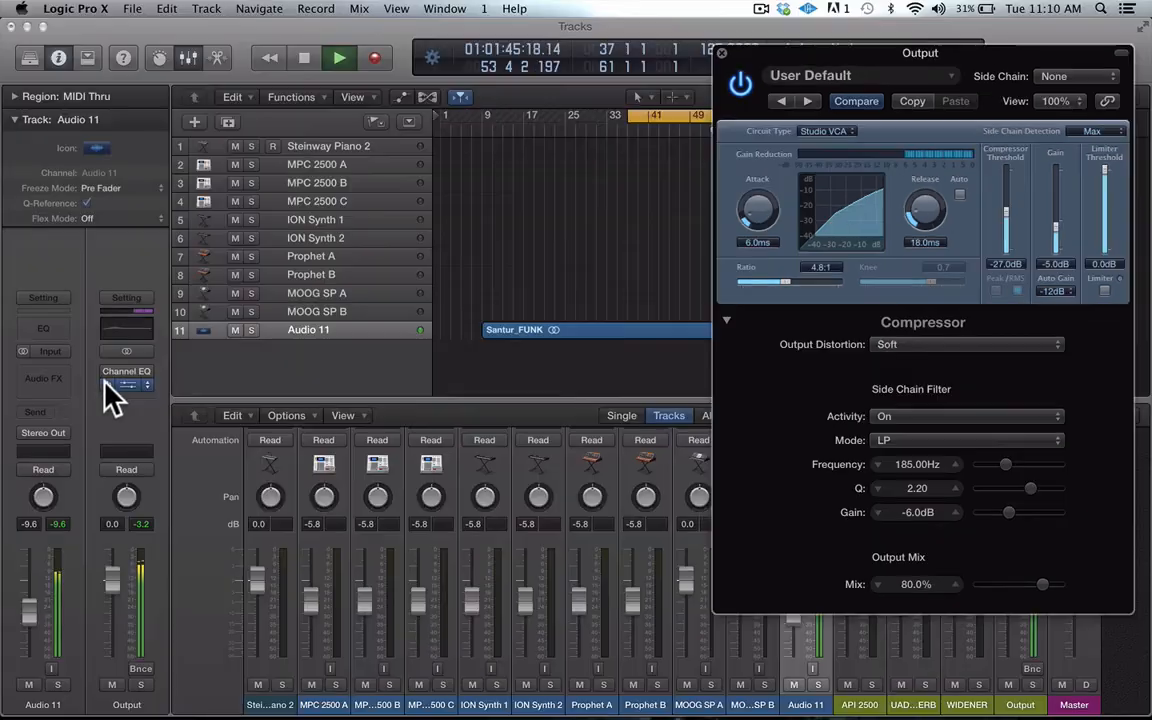
Step: Compare the processed output with its bypassed sound during playback, ending with both plug-ins active
left_click(105, 384)
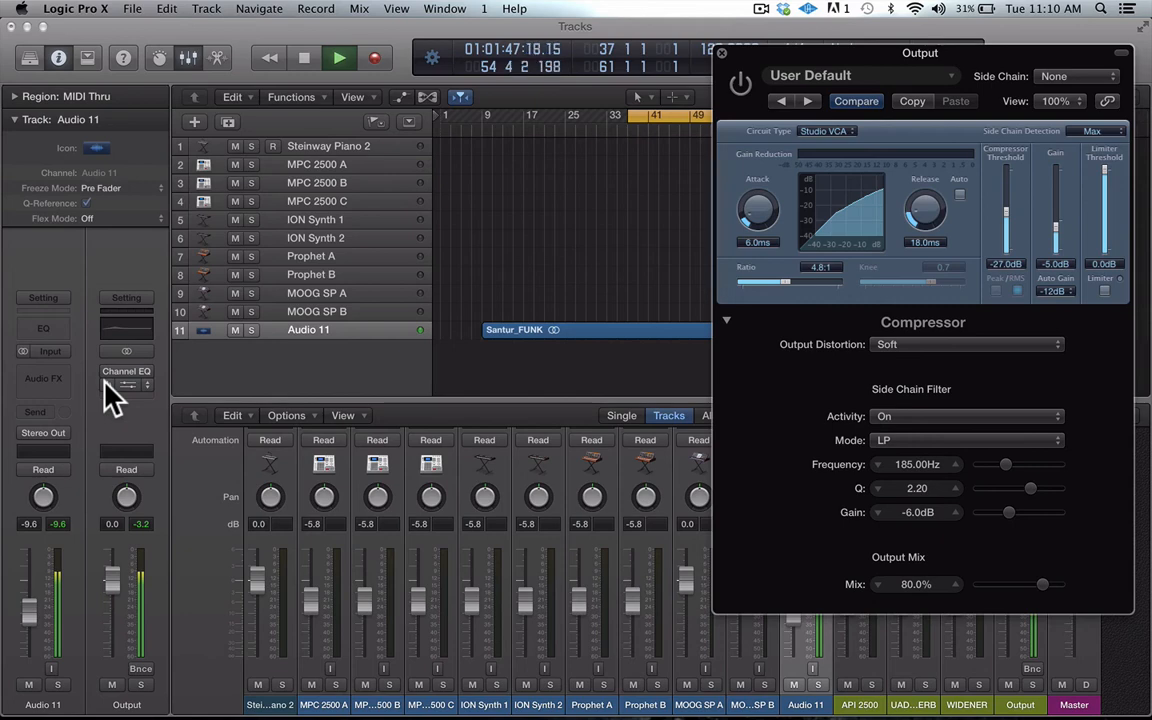
left_click(105, 384)
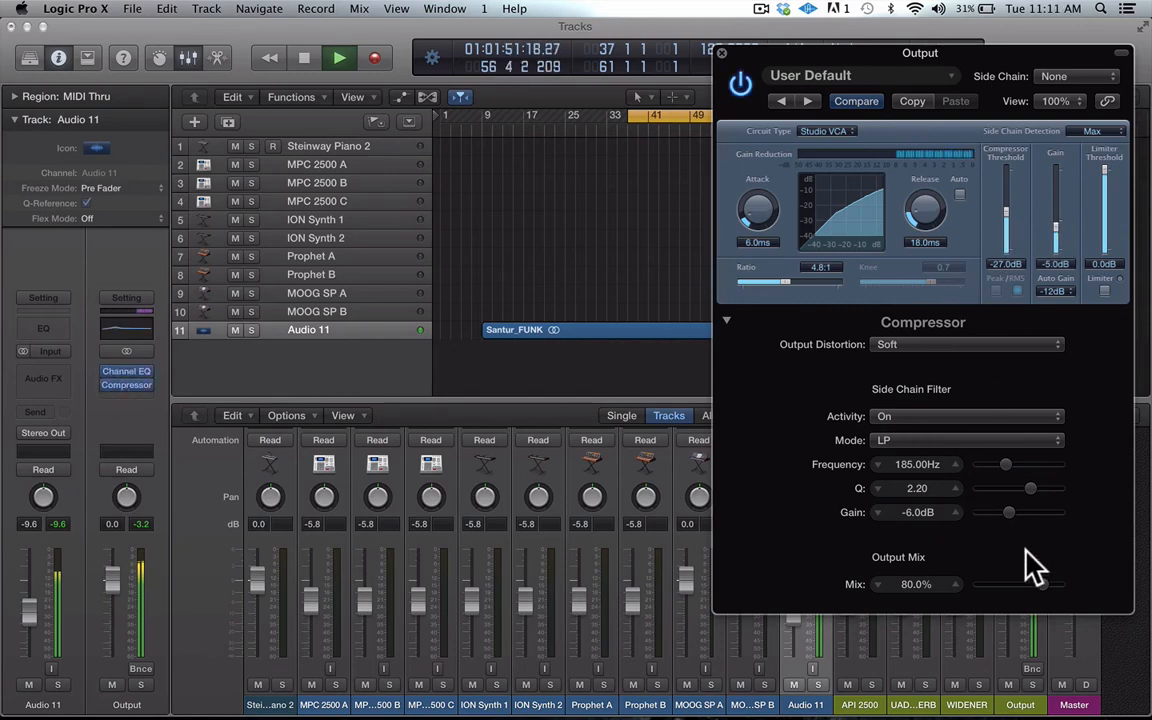
Step: Set the Output Mix to 65.5%, the release to 24.0 ms and the side chain filter frequency to 196.00 Hz
left_click_drag(1040, 581, 1027, 580)
left_click_drag(921, 215, 926, 216)
left_click_drag(1005, 465, 1008, 464)
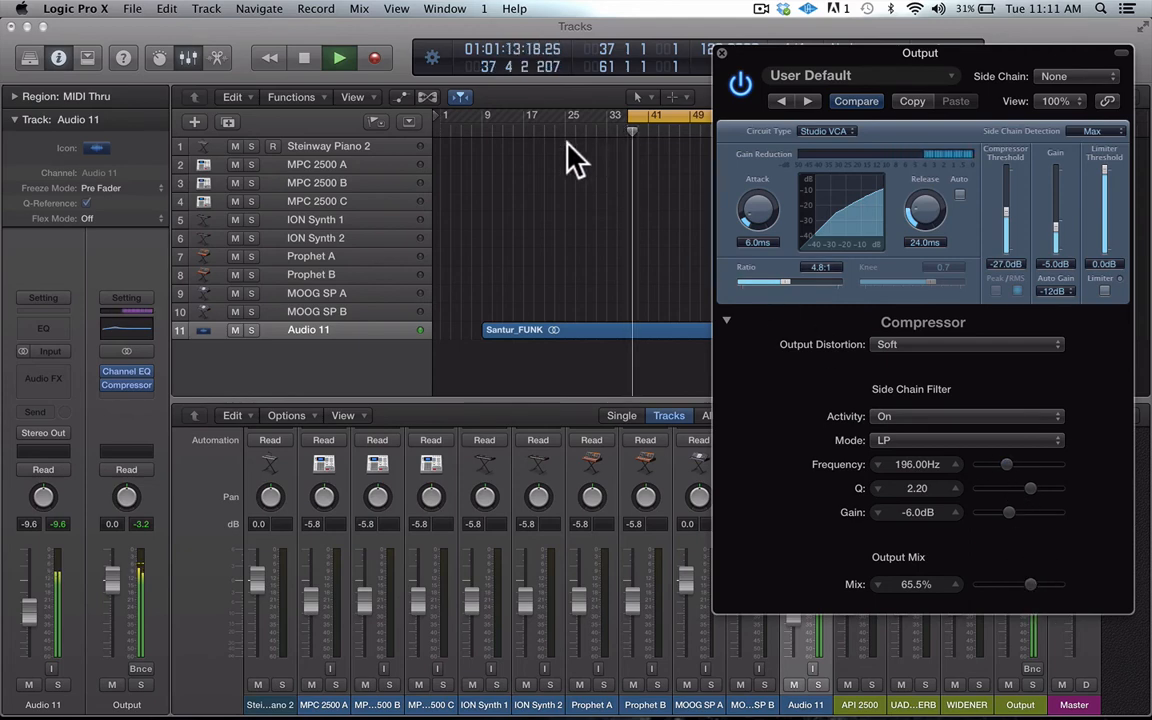
Step: Stop playback and bypass both the Compressor and the Channel EQ on the output channel
mouse_move(107, 380)
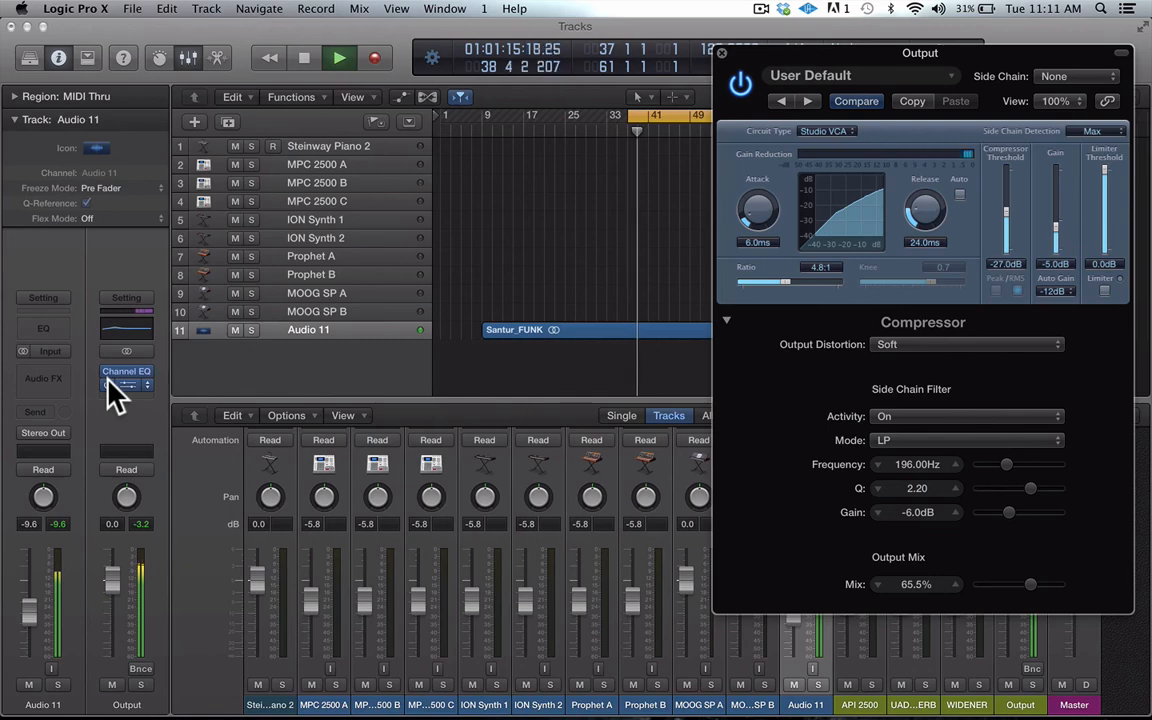
key("space")
left_click(107, 381)
left_click(105, 369)
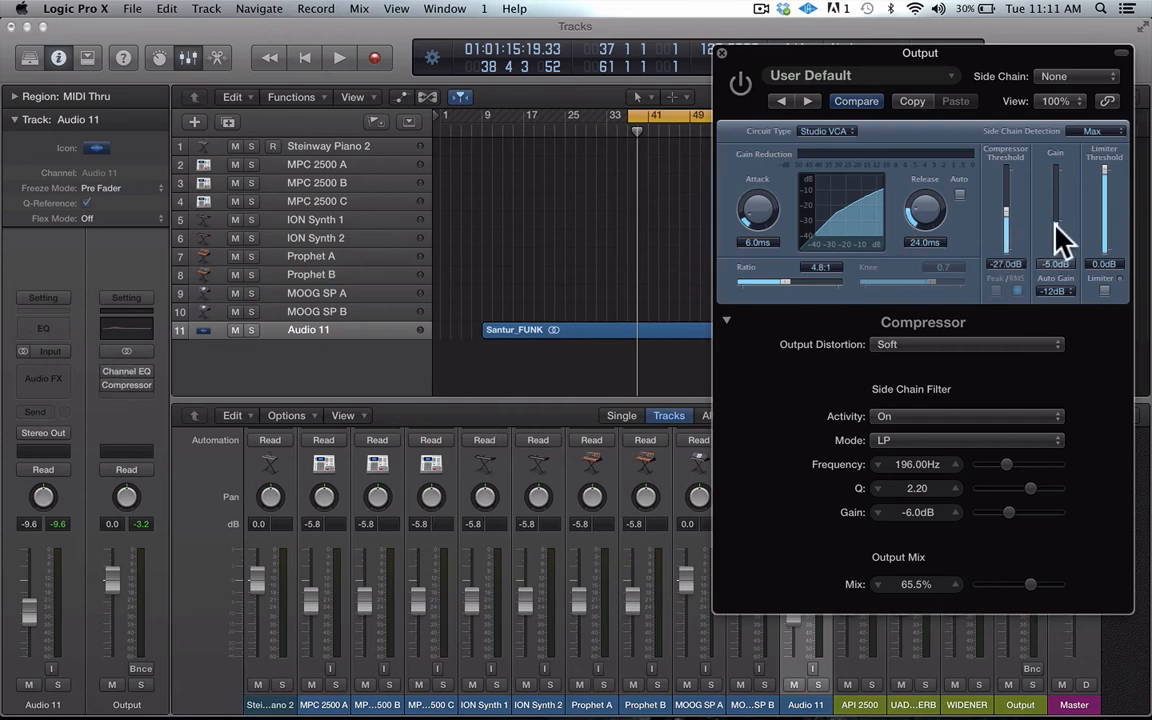
Step: Set the Compressor's main gain to -9.0 dB and view the Output Distortion options, keeping Soft
left_click_drag(1056, 223, 1056, 228)
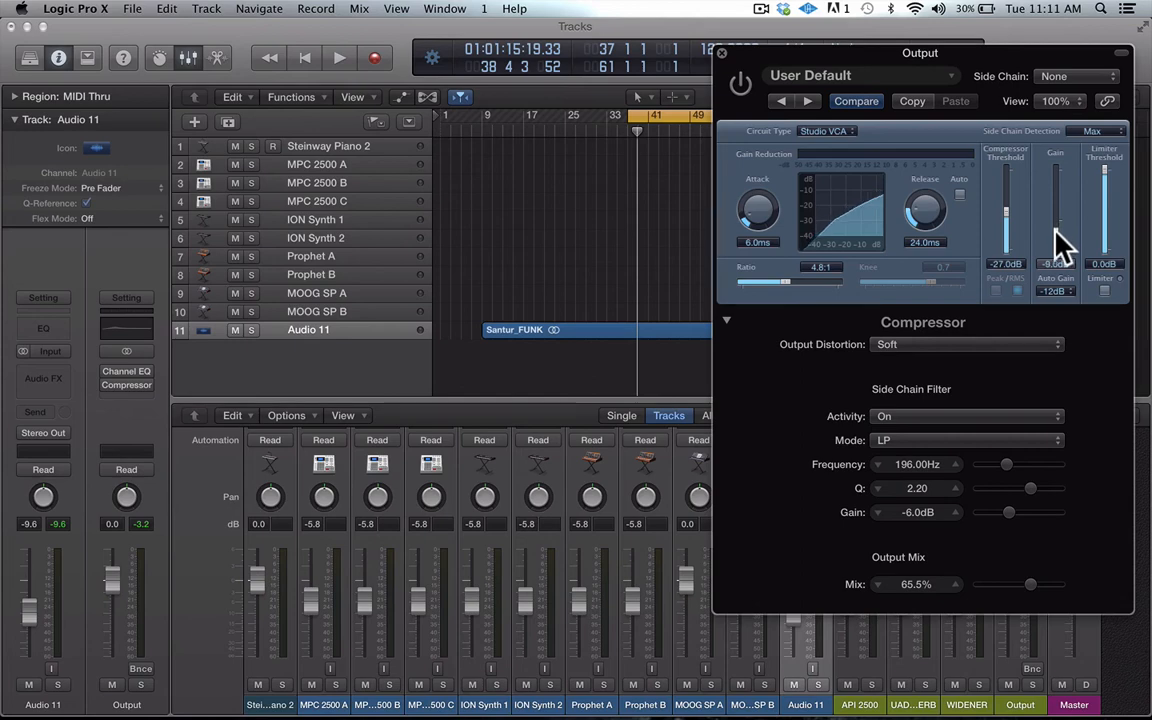
left_click(903, 349)
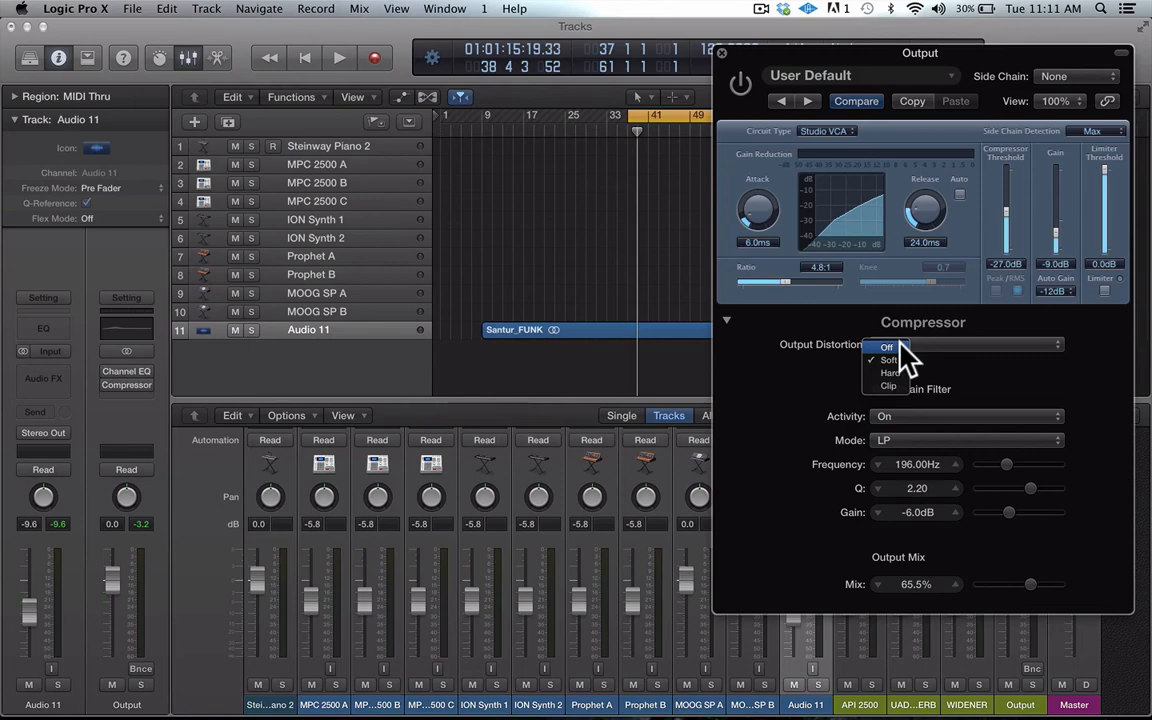
left_click(997, 366)
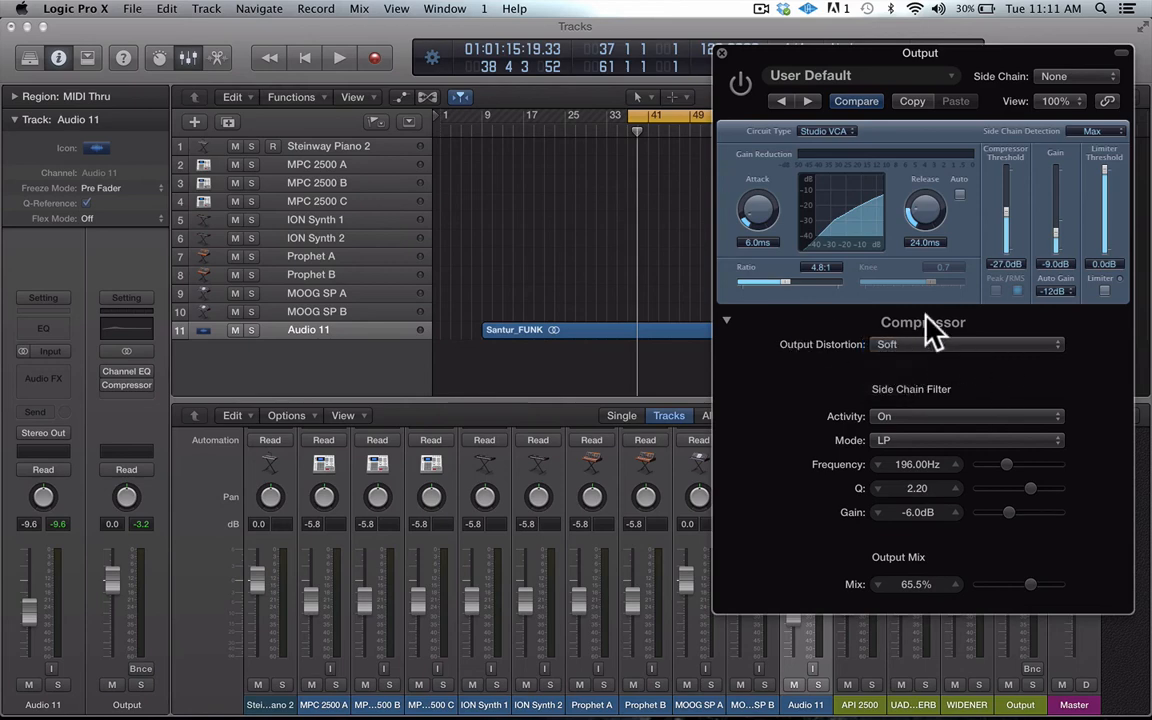
Step: Start playback and set the Output Mix to 89.0% and the side chain filter frequency to 220.00 Hz
key("space")
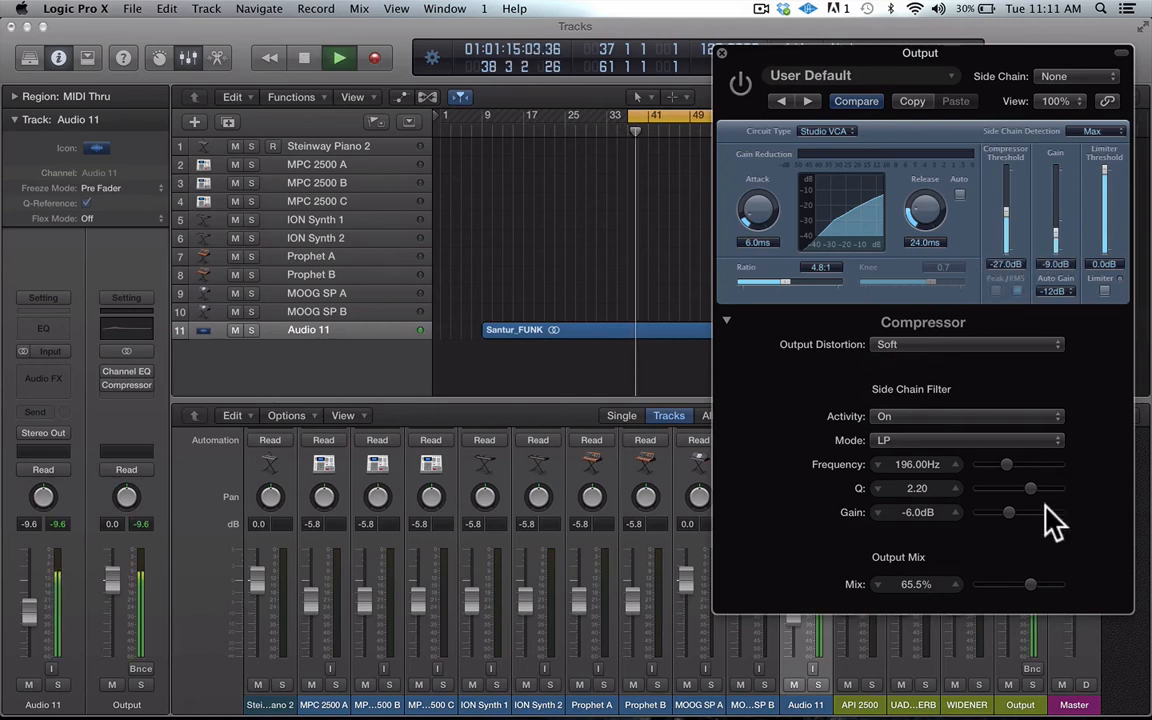
left_click_drag(1030, 585, 1044, 584)
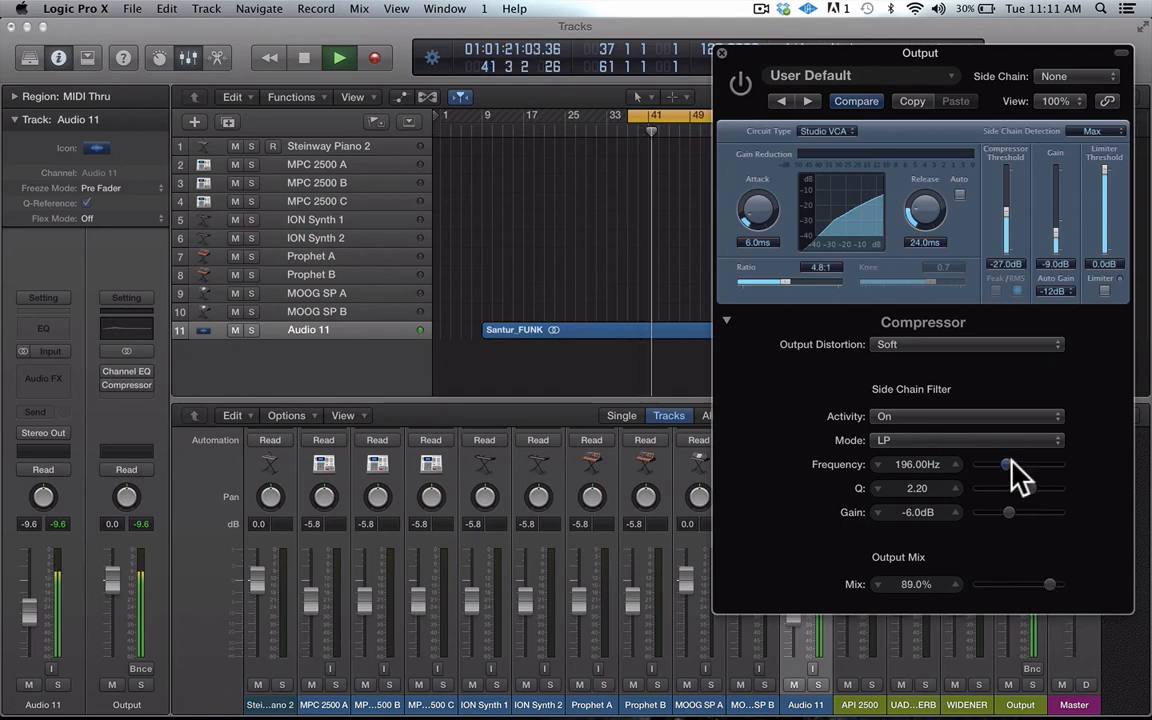
left_click_drag(1011, 462, 1012, 462)
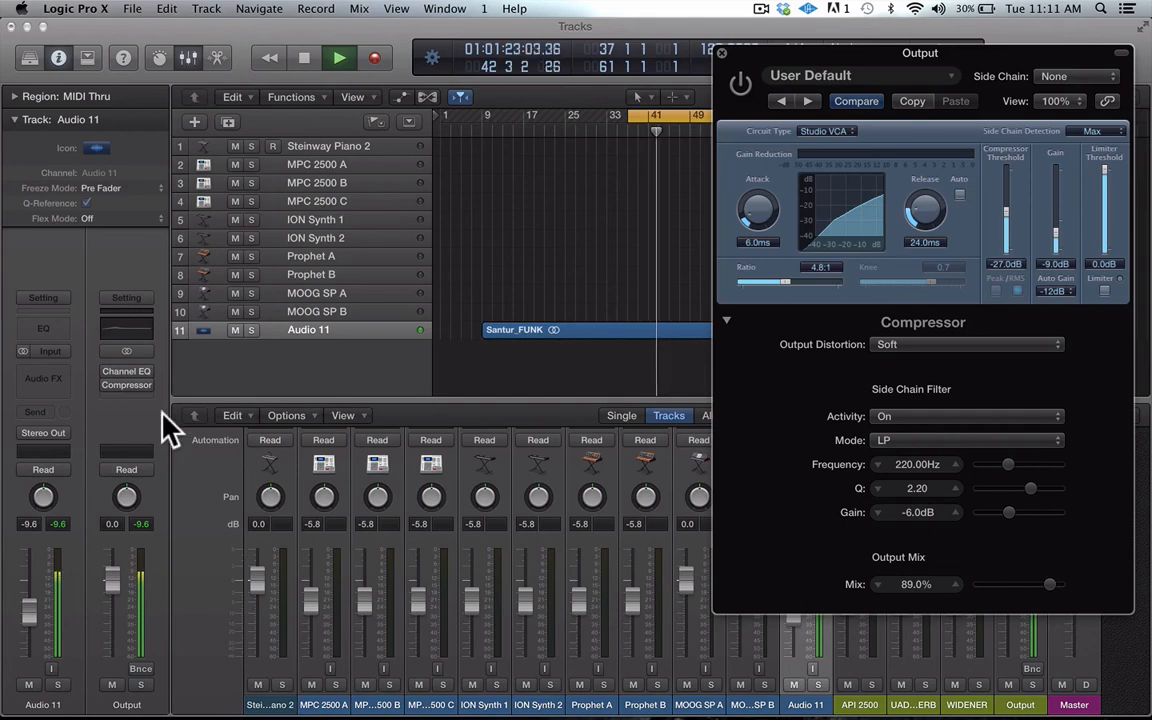
Step: Reactivate the Compressor and Channel EQ on the output channel and set the Compressor's main gain to -10.5 dB
left_click(108, 382)
left_click(105, 370)
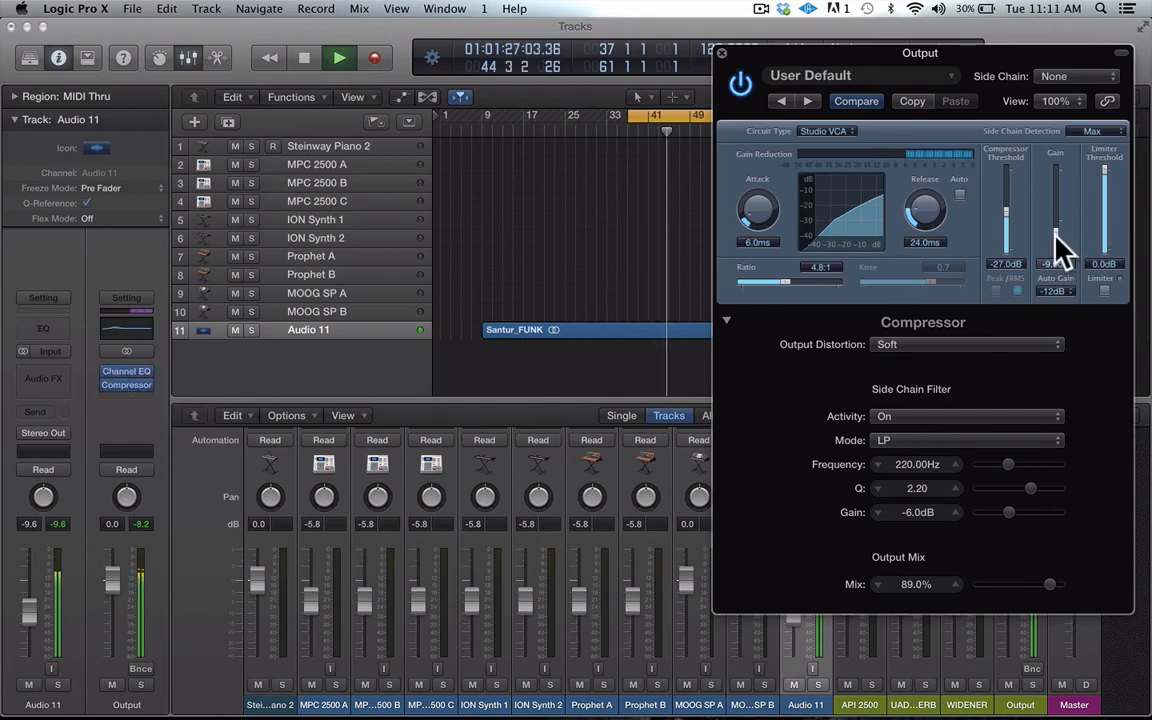
left_click_drag(1056, 233, 1057, 235)
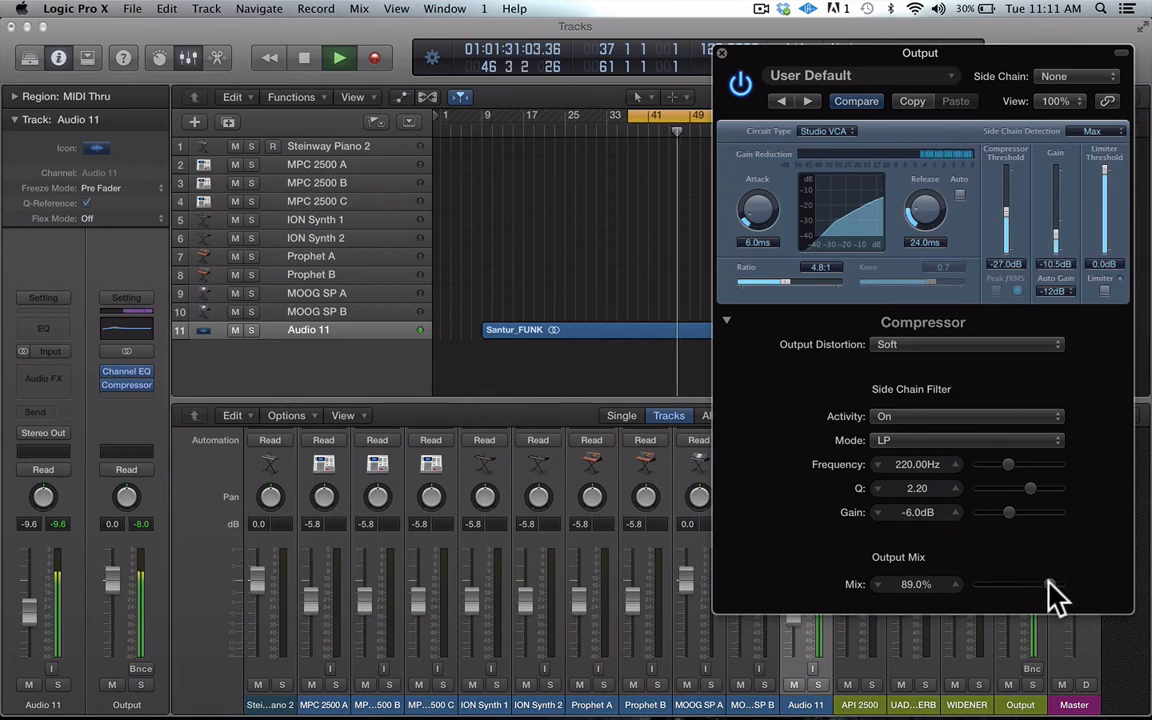
Step: Set the Compressor's Output Mix to 72.5% and release to 21.0 ms, comparing with both output plug-ins bypassed and reactivated
left_click_drag(1049, 583, 1036, 584)
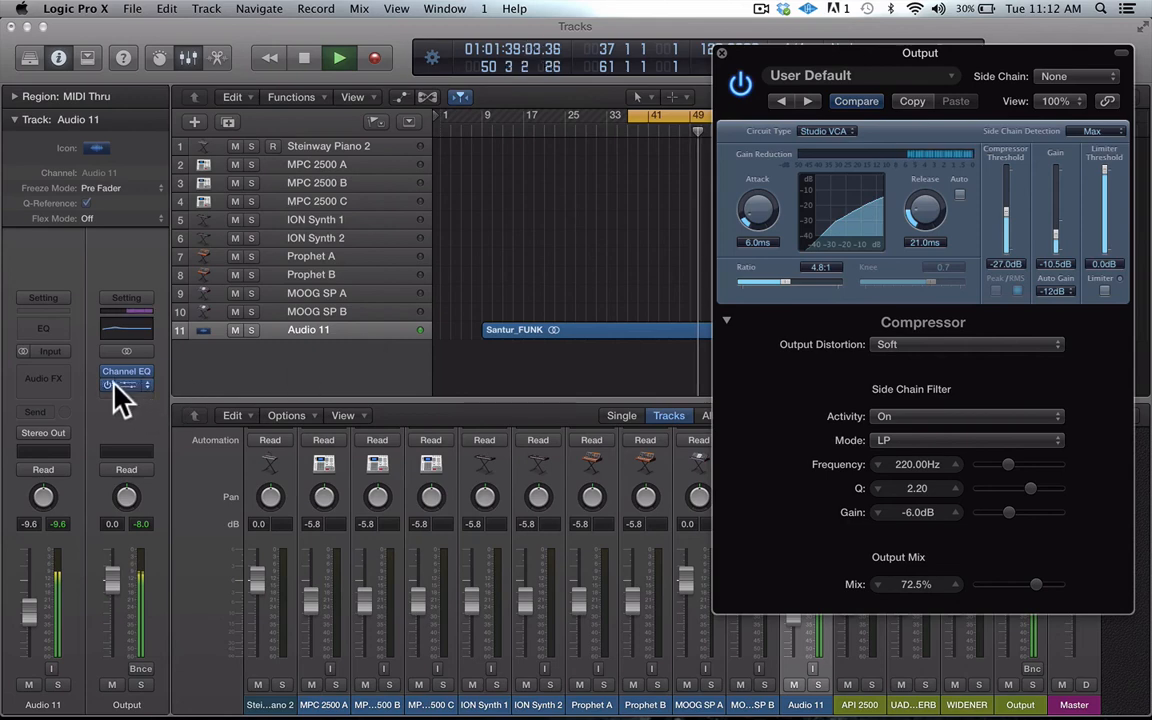
left_click(108, 385)
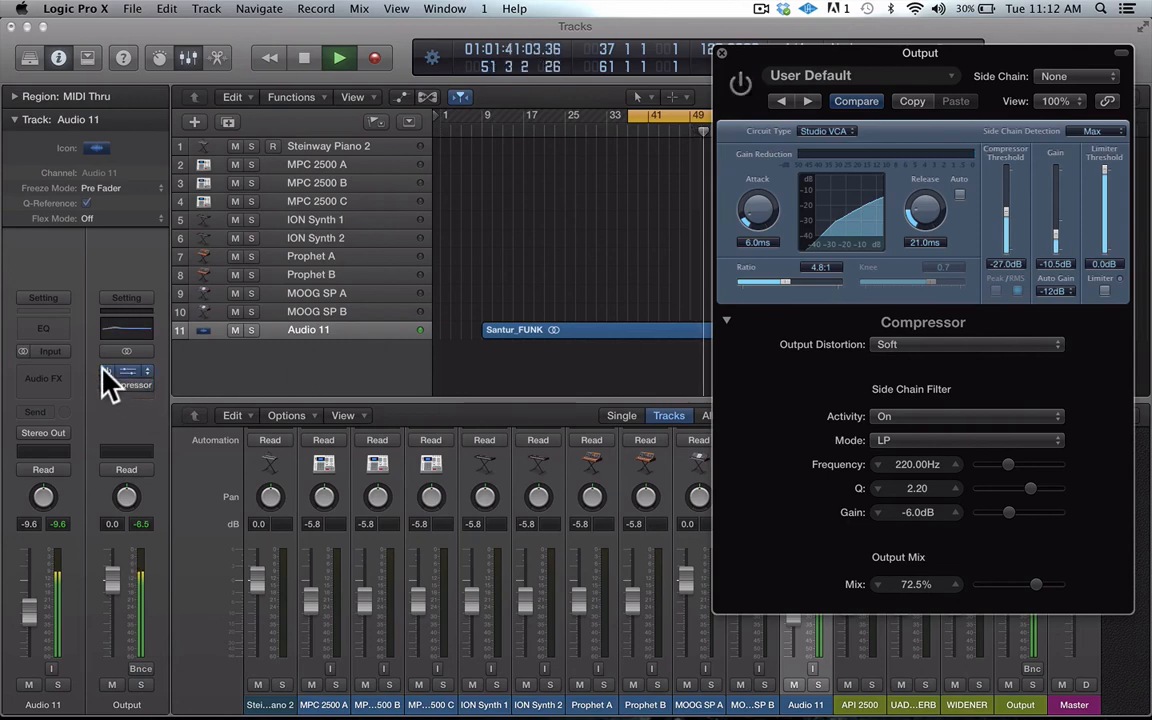
left_click(104, 386)
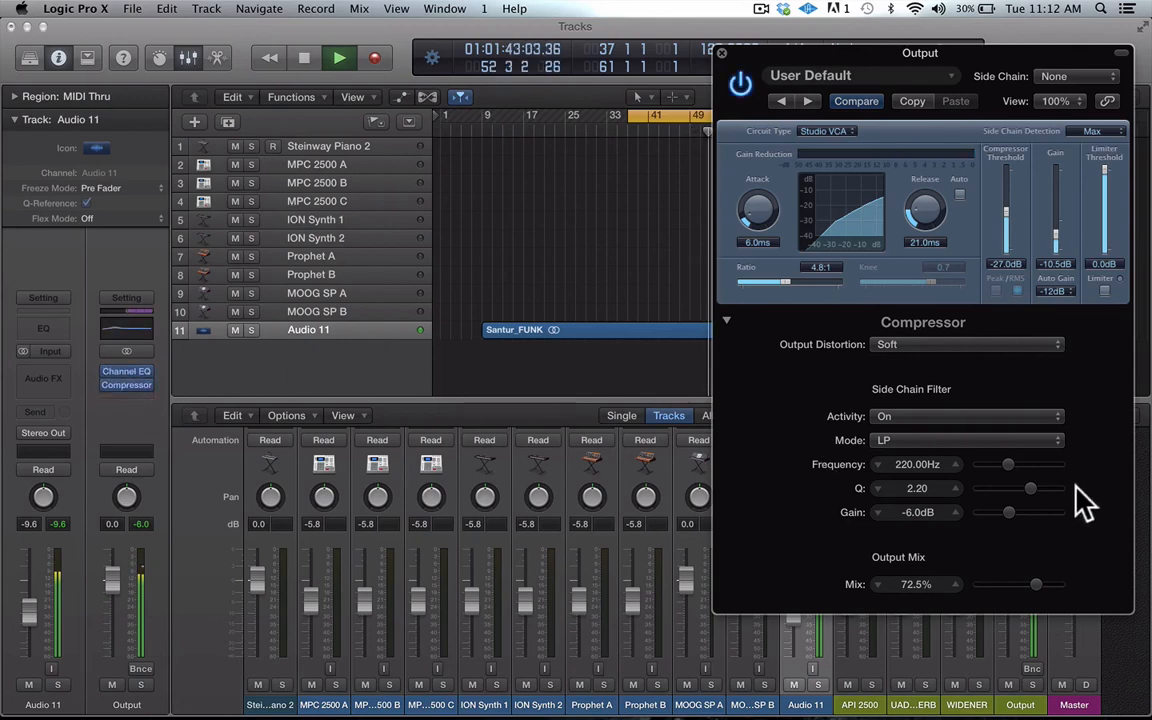
Step: Set the Compressor's side chain filter gain to -1.0 dB, Output Mix to 86.0% and main gain to -5.5 dB
left_click_drag(1010, 516, 1016, 512)
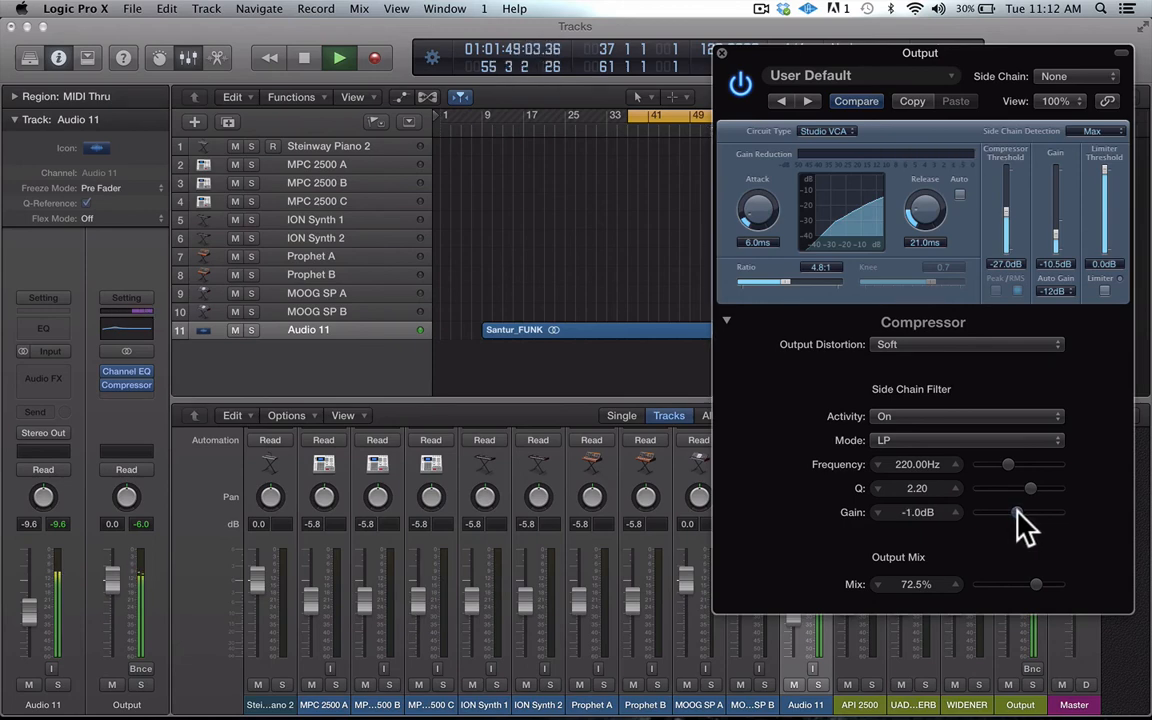
left_click_drag(1055, 235, 1055, 230)
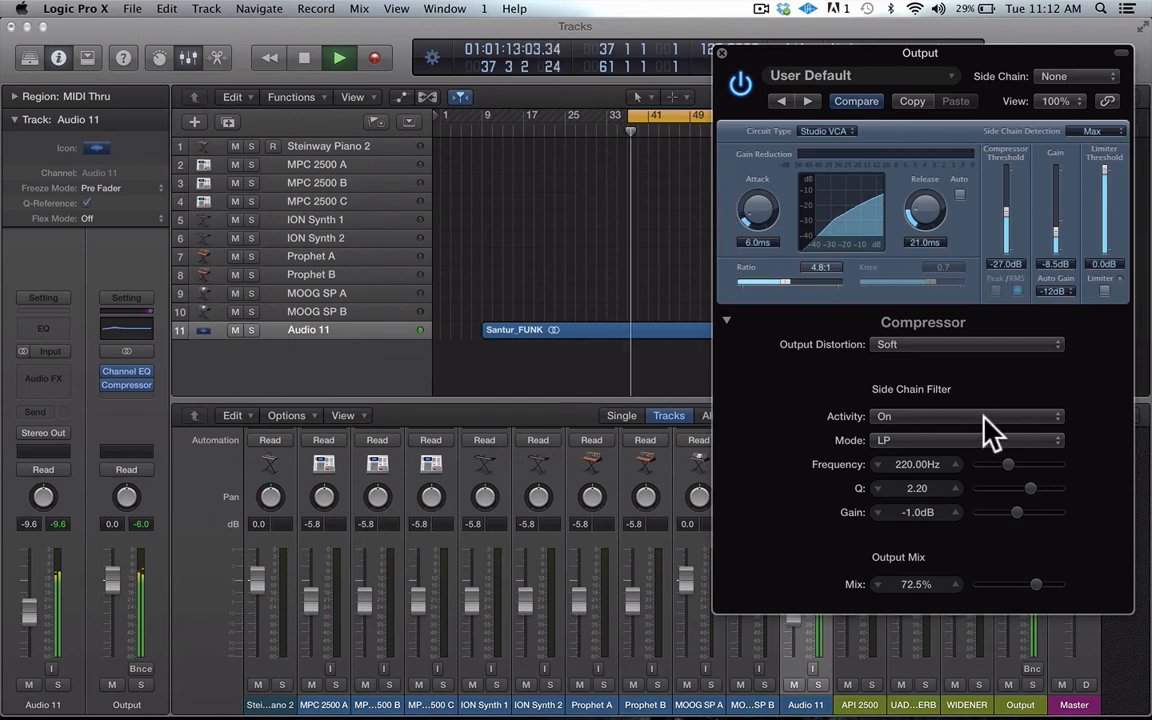
left_click_drag(1036, 584, 1047, 584)
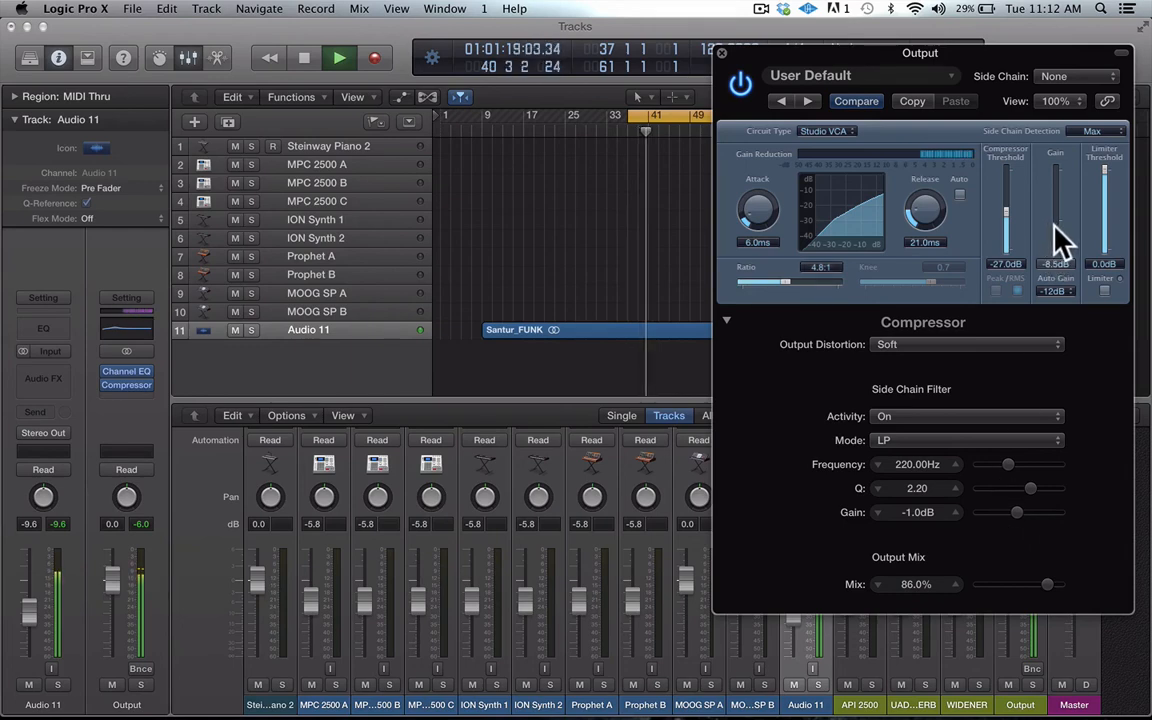
left_click_drag(1055, 226, 1055, 222)
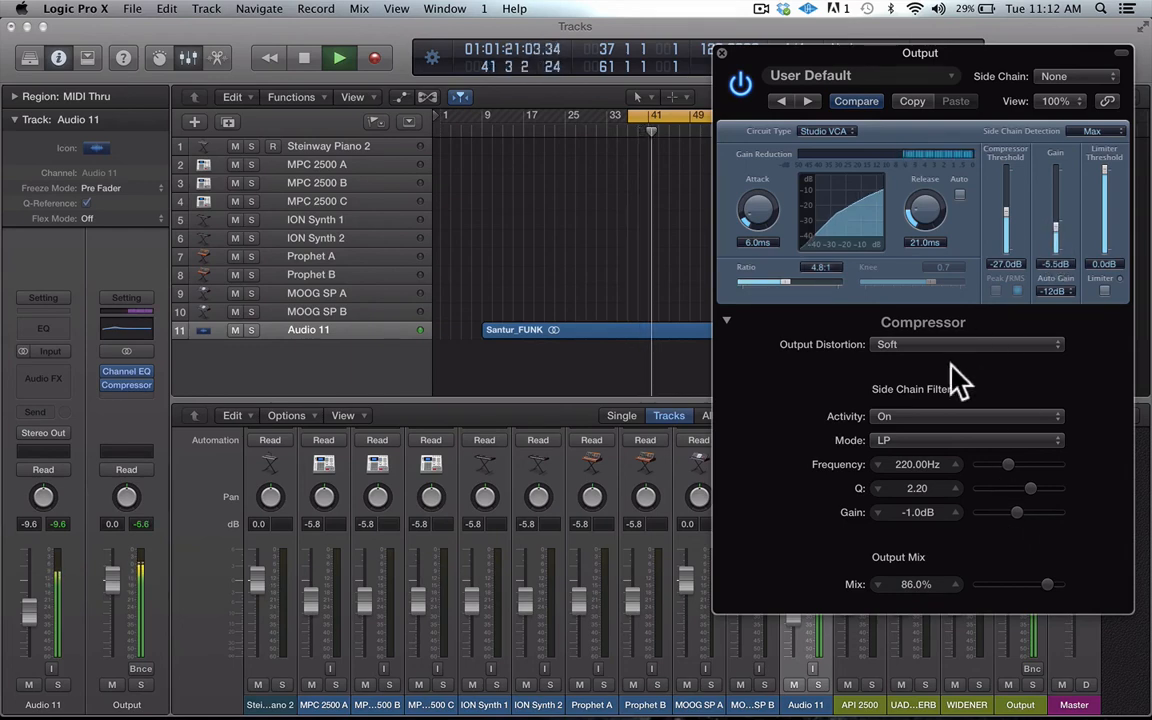
Step: Compare the output with Compressor and Channel EQ bypassed and reactivated, and set the Compressor's release to 20.0 ms
left_click(105, 371)
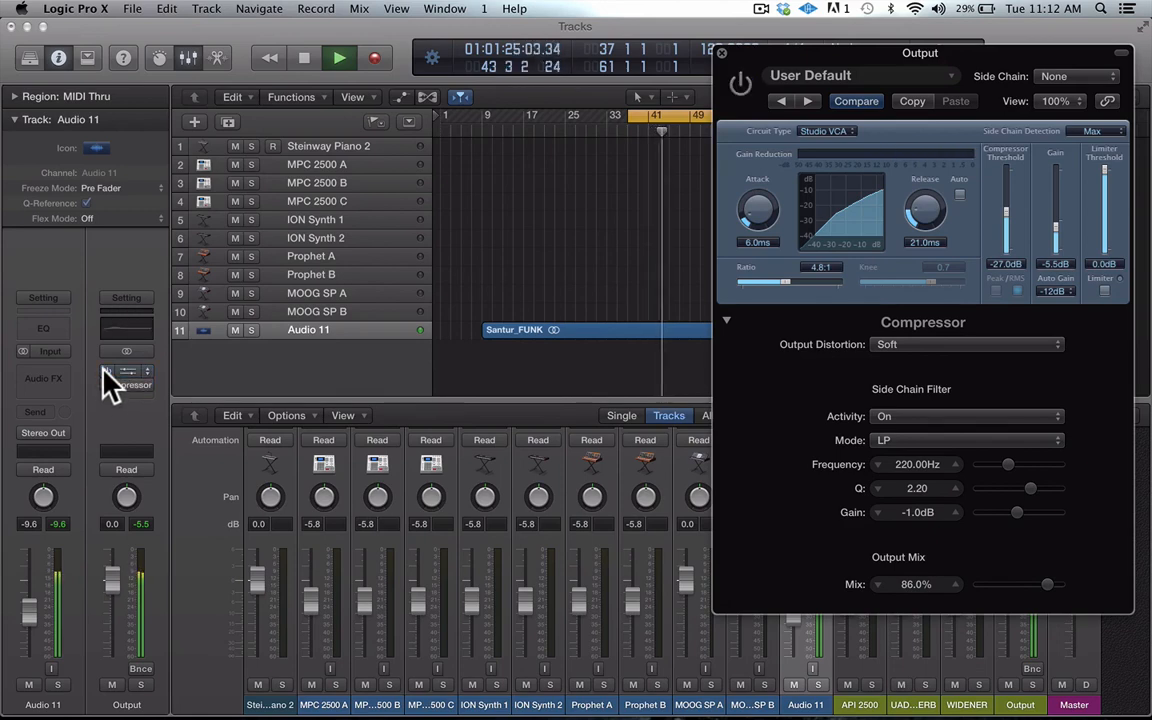
left_click(105, 371)
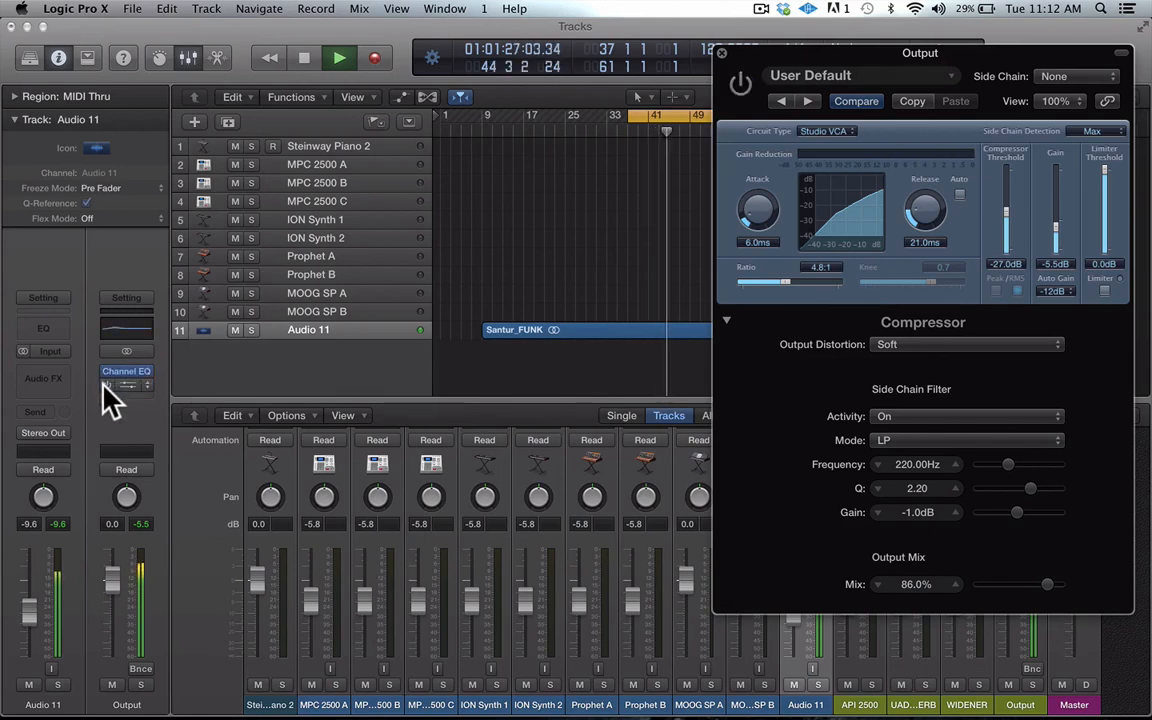
left_click(105, 385)
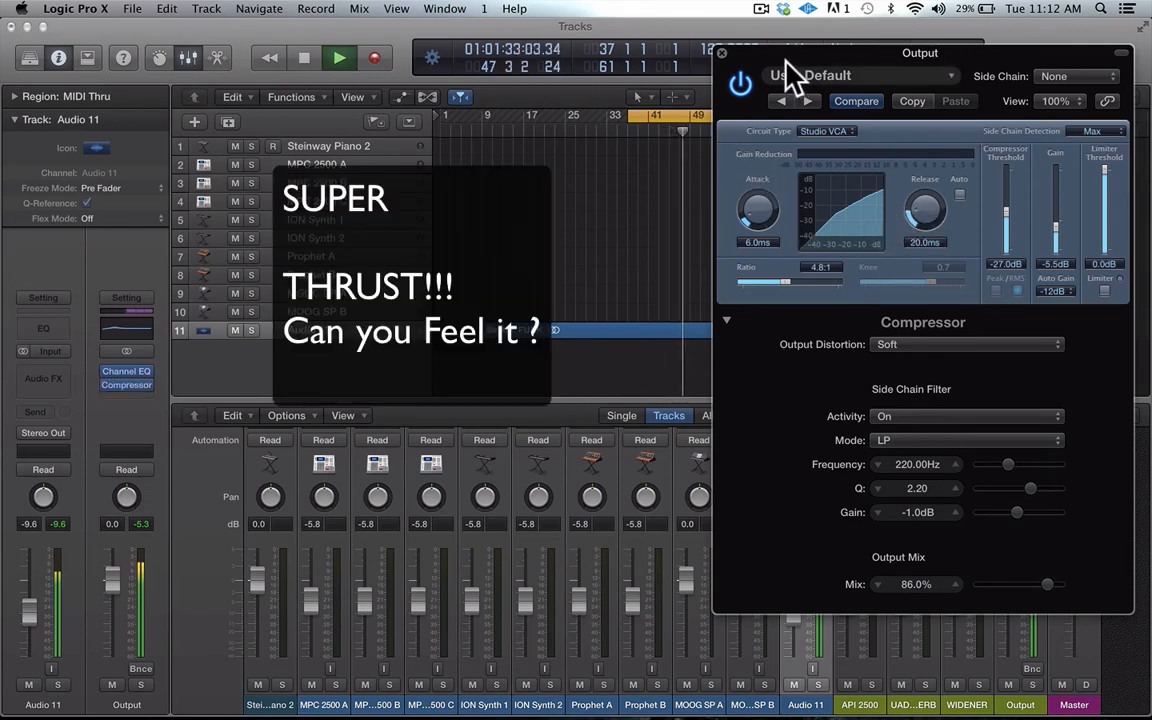
Step: Move the Compressor window slightly toward the track area and stop playback
left_click_drag(787, 75, 749, 70)
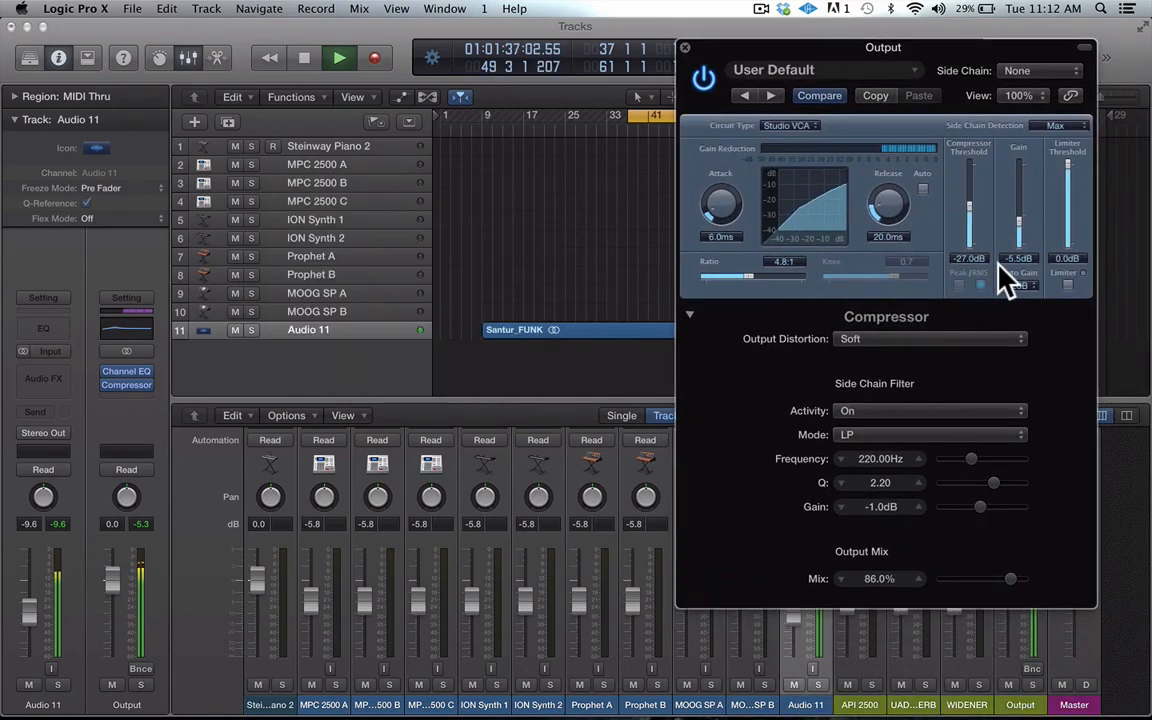
key("space")
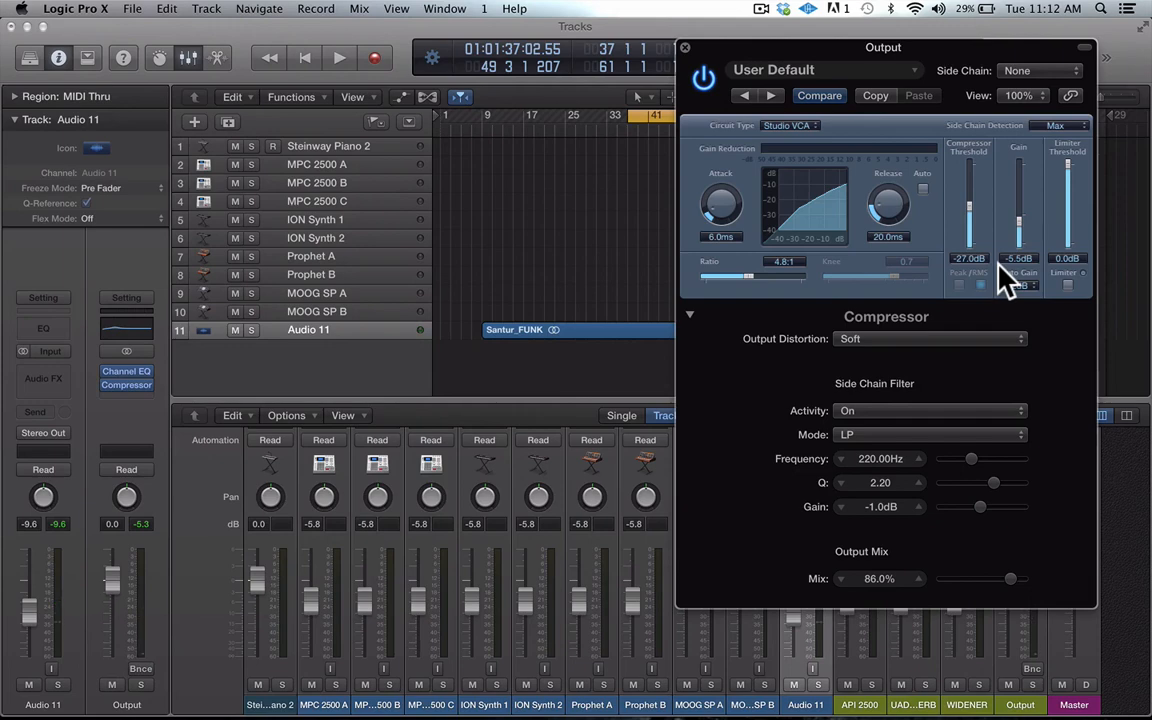